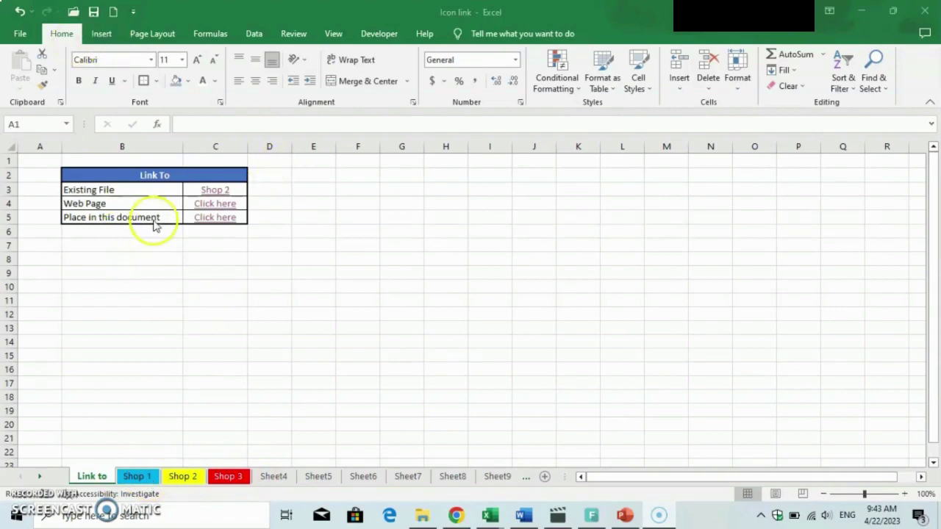
Draw a rounded rectangle near column E beside the Link To table, labelled SHOP 1
click(100, 37)
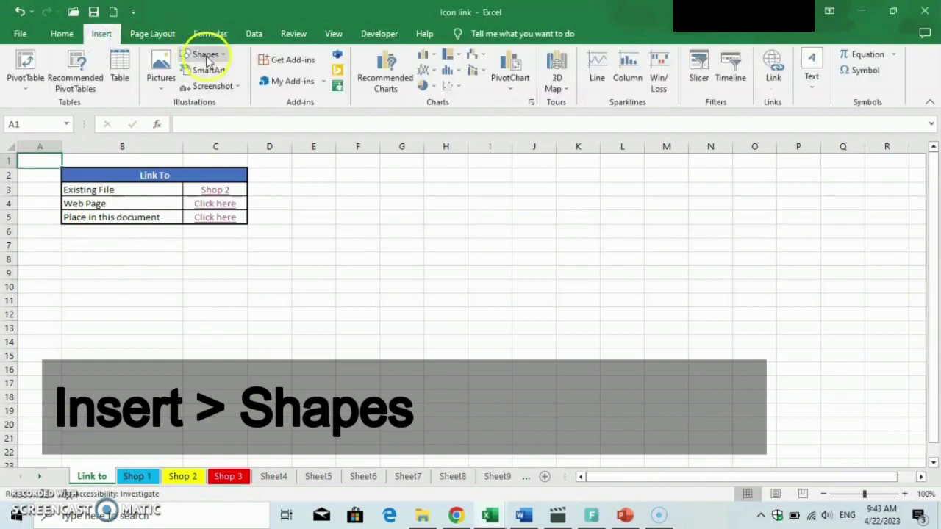
click(206, 56)
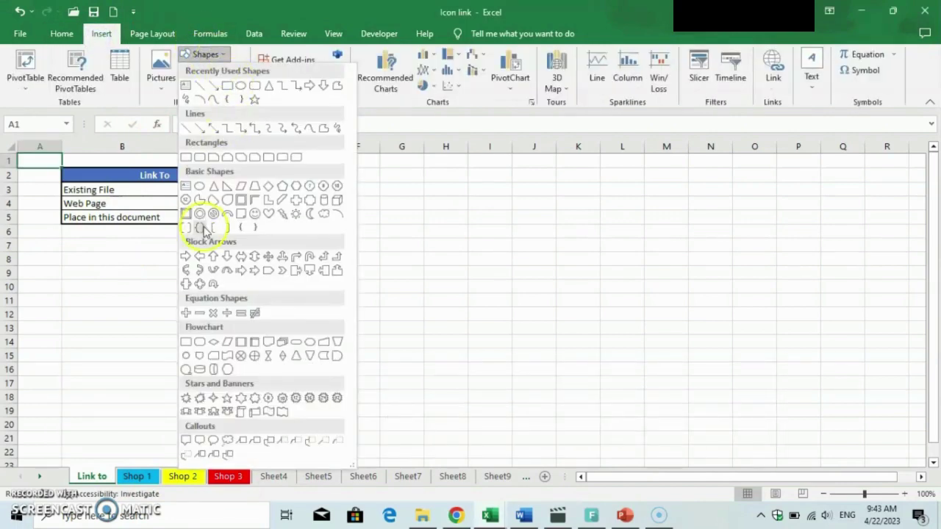
click(199, 158)
drag(304, 185, 415, 231)
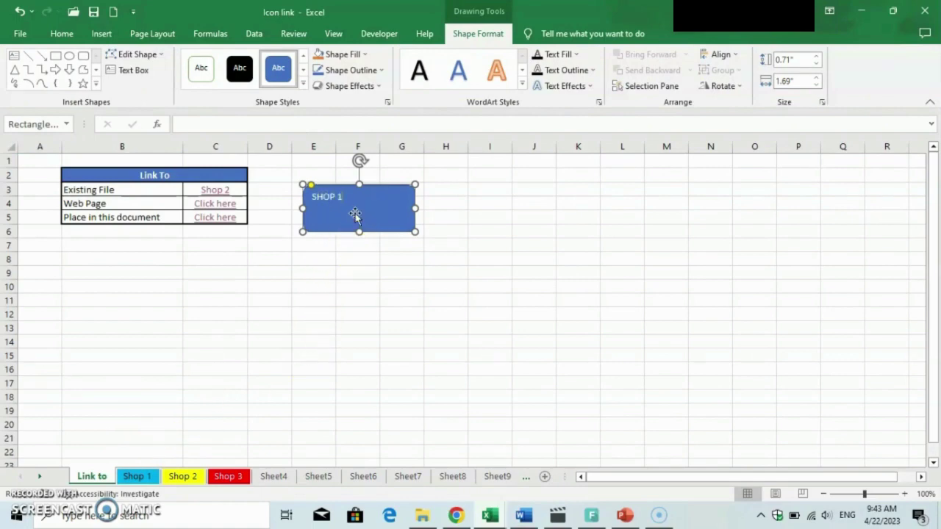
Make the SHOP 1 label bold and 18 pt, centred horizontally and vertically
click(359, 299)
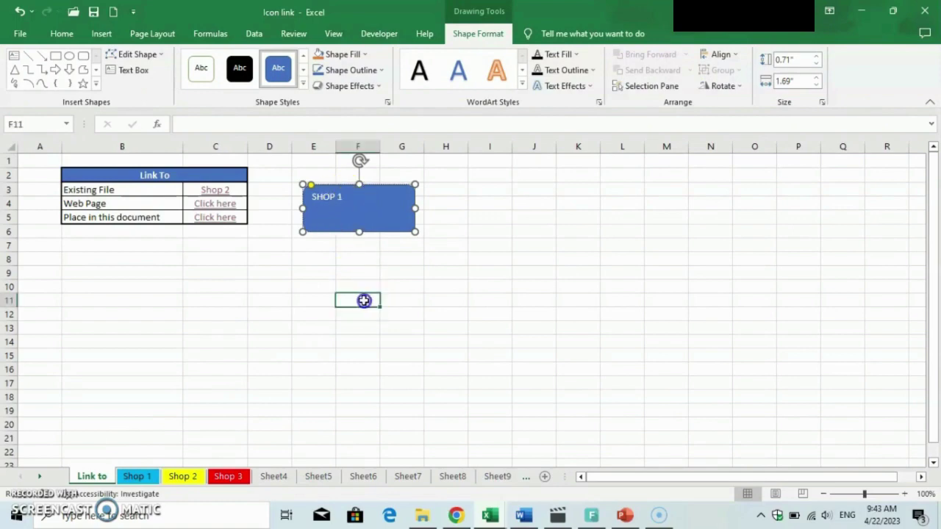
click(338, 224)
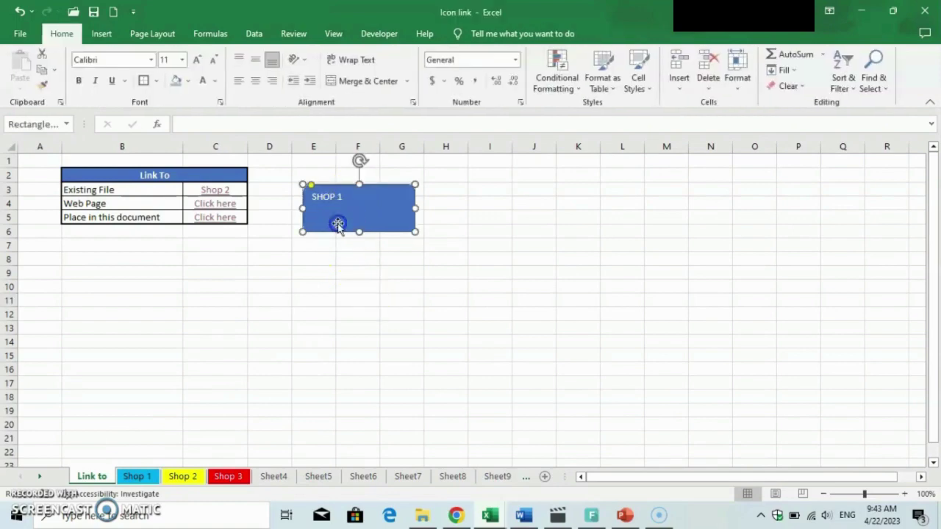
click(63, 34)
click(255, 59)
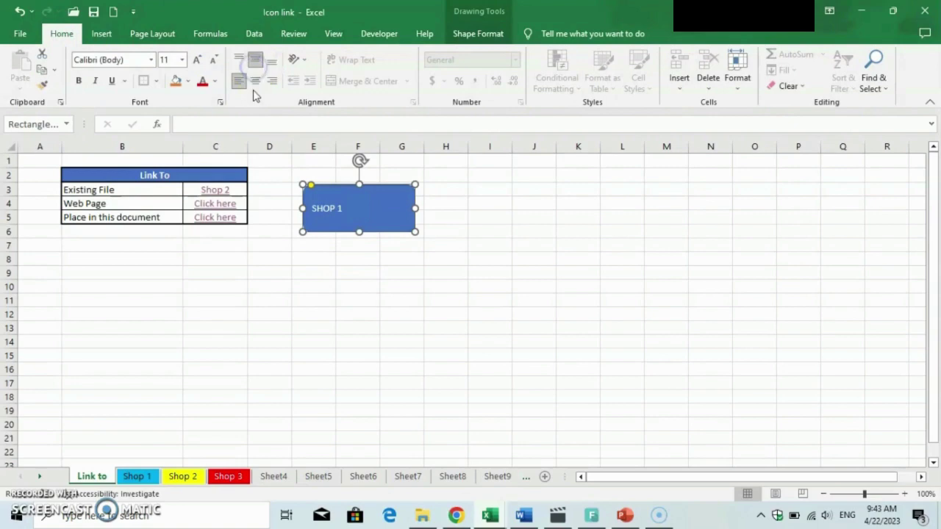
click(254, 82)
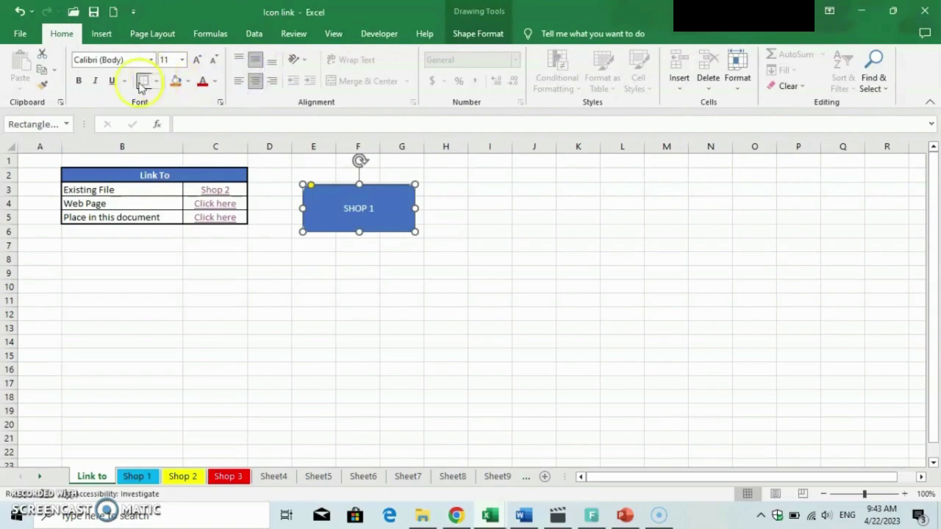
click(78, 81)
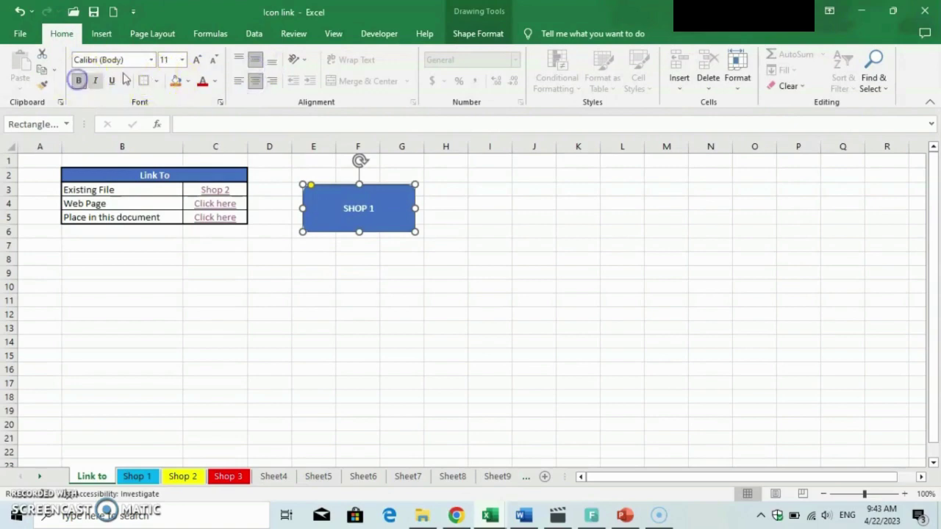
click(198, 64)
click(198, 64)
Shrink the SHOP 1 shape from its bottom-left corner
drag(303, 231, 337, 215)
click(341, 269)
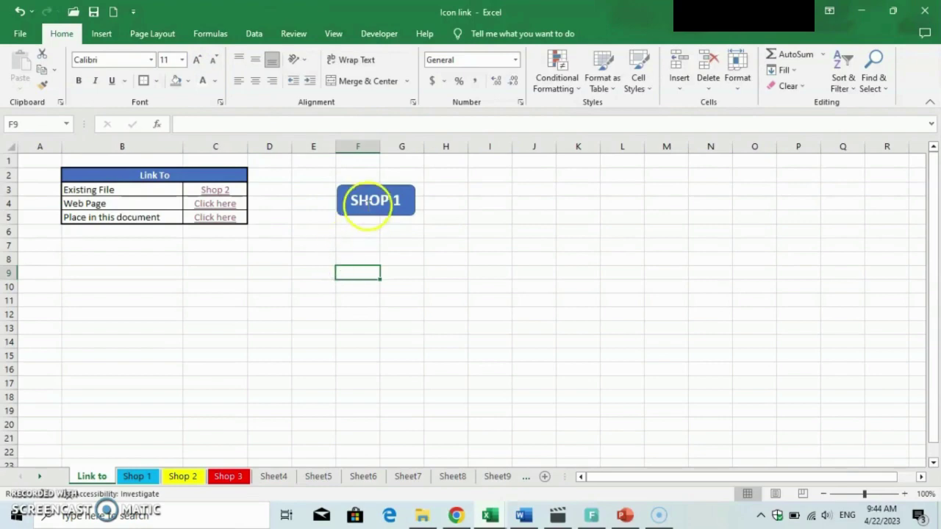
click(373, 215)
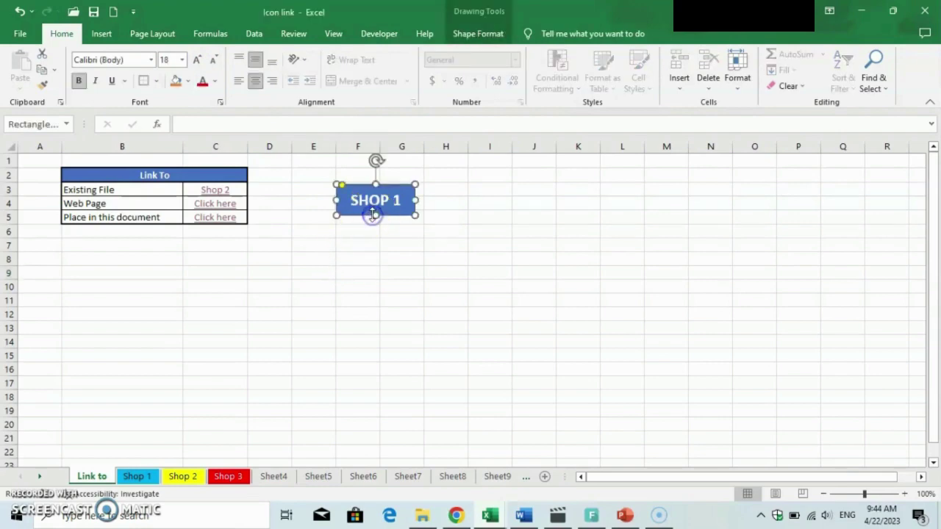
Hyperlink the SHOP 1 shape to cell A1 of the Shop 1 sheet
right_click(366, 216)
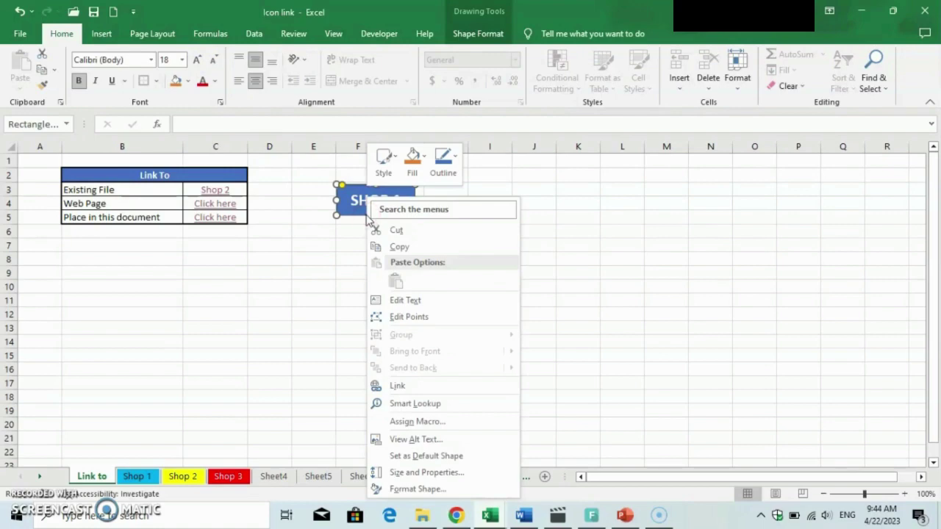
click(397, 388)
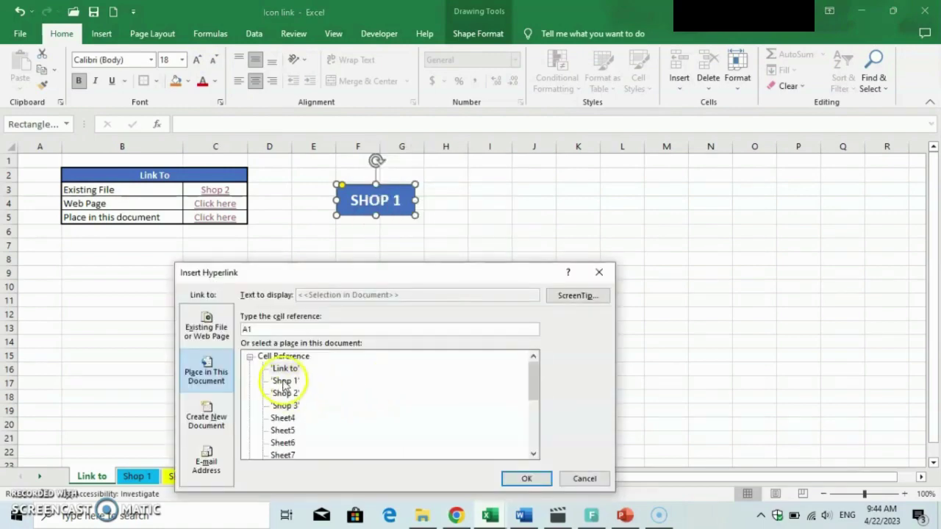
click(284, 381)
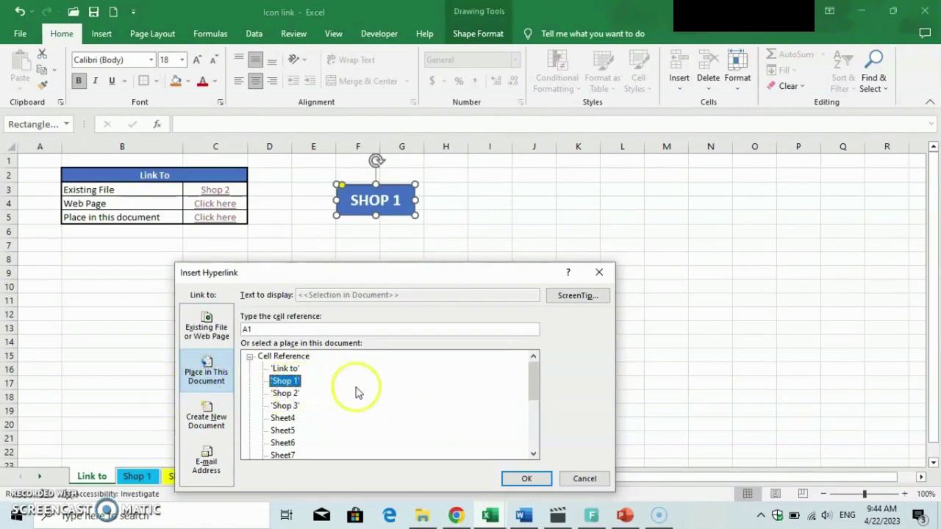
click(526, 478)
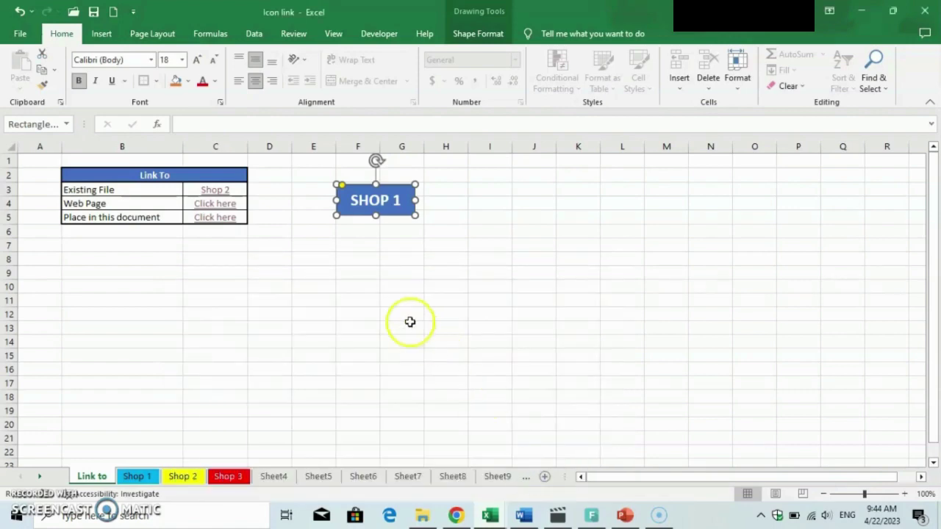
click(397, 290)
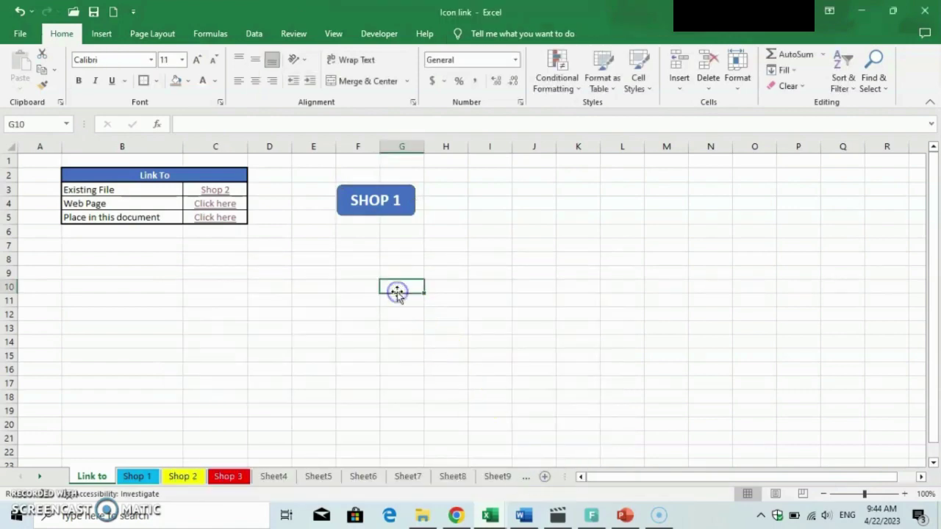
Follow the SHOP 1 link and enter 'Shop 1' in cell B3 of the Shop 1 table
click(379, 211)
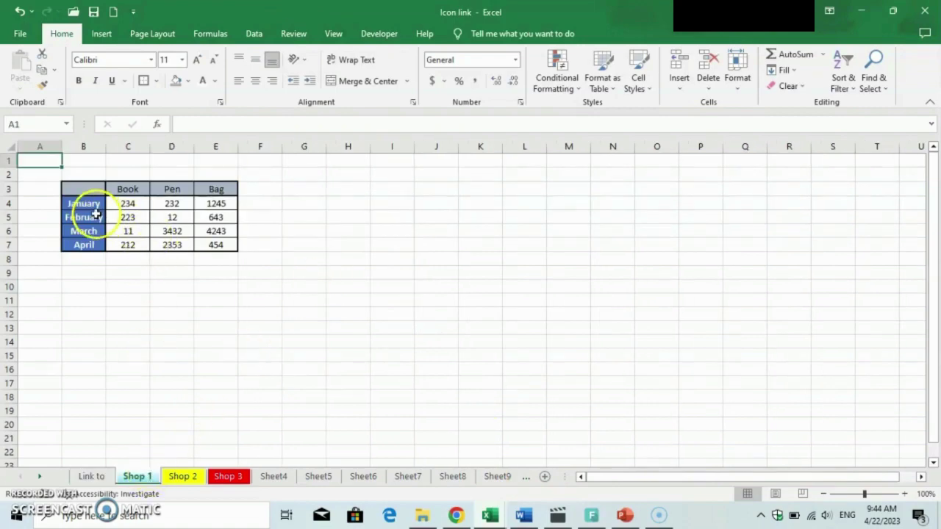
double_click(74, 187)
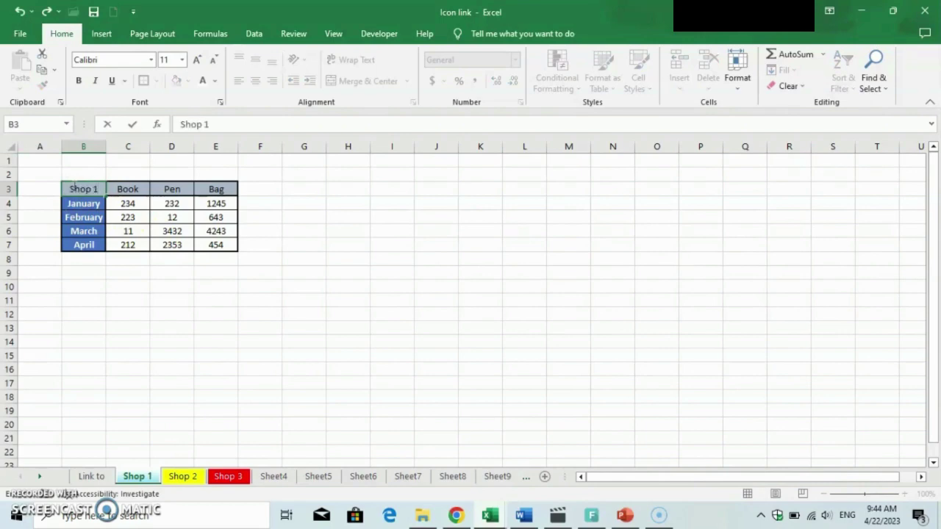
key(Return)
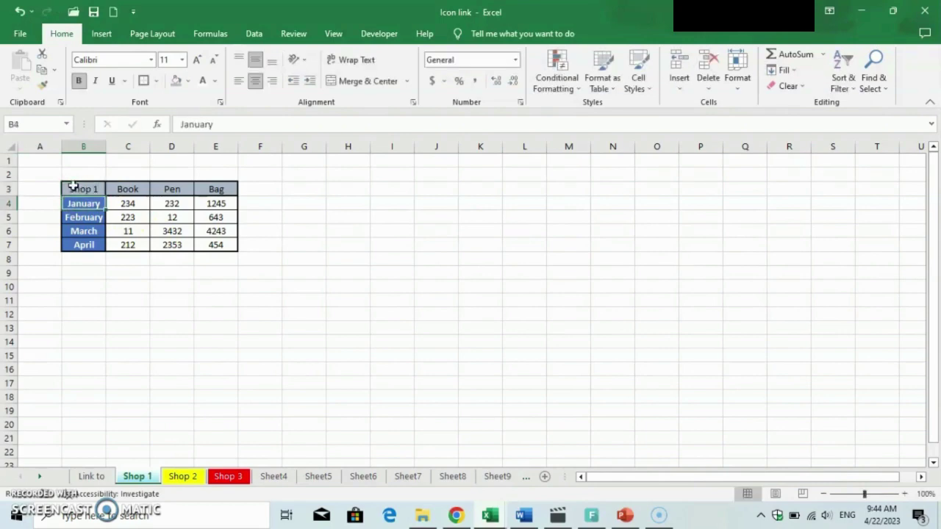
Test the SHOP 1 link by switching between the Link to and Shop sheets
click(184, 476)
click(87, 476)
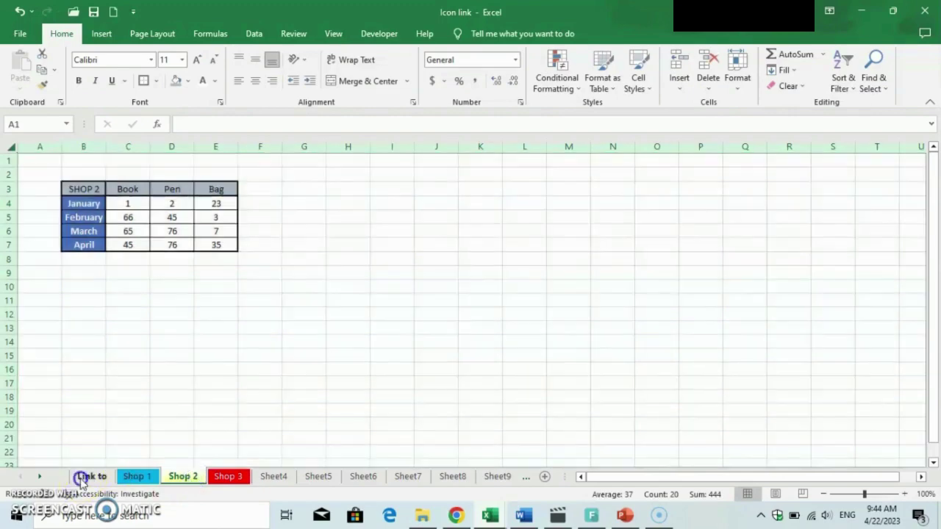
click(412, 201)
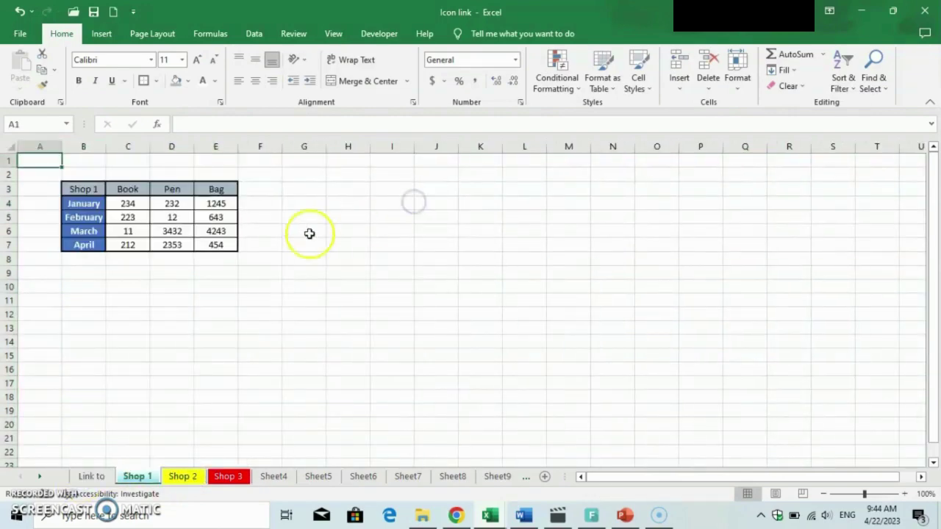
click(91, 476)
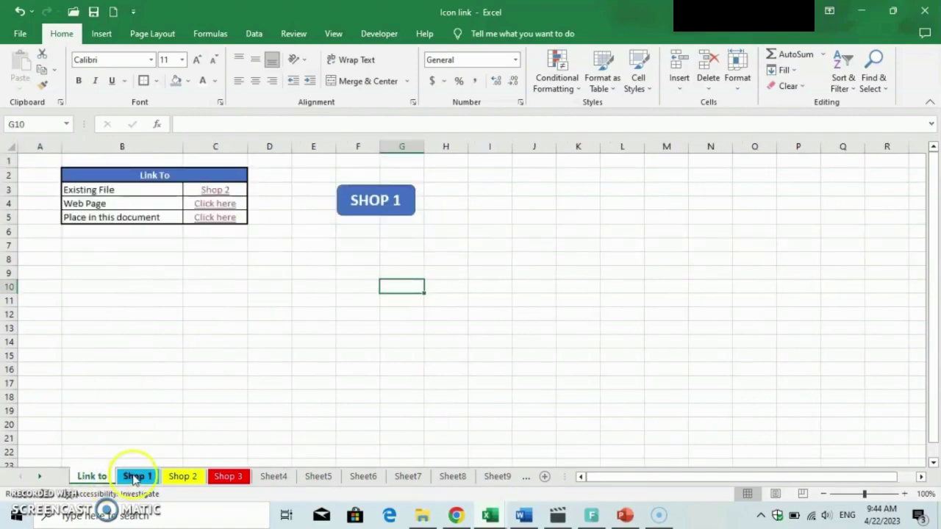
click(136, 478)
click(82, 477)
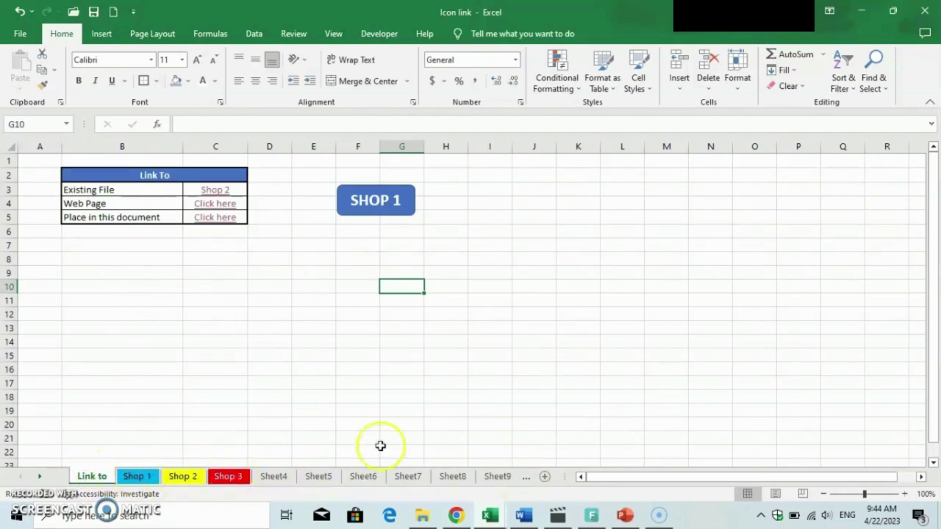
click(41, 476)
click(39, 476)
click(18, 476)
click(18, 476)
click(139, 476)
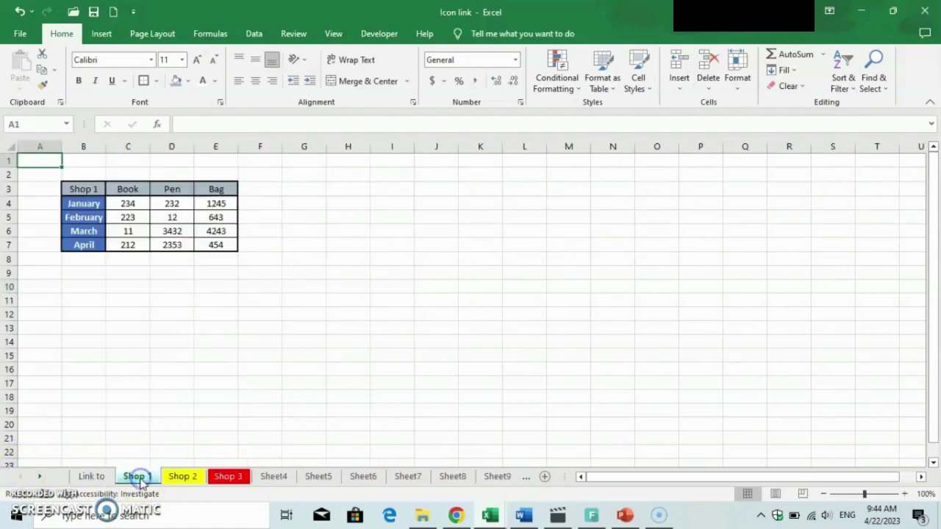
click(103, 476)
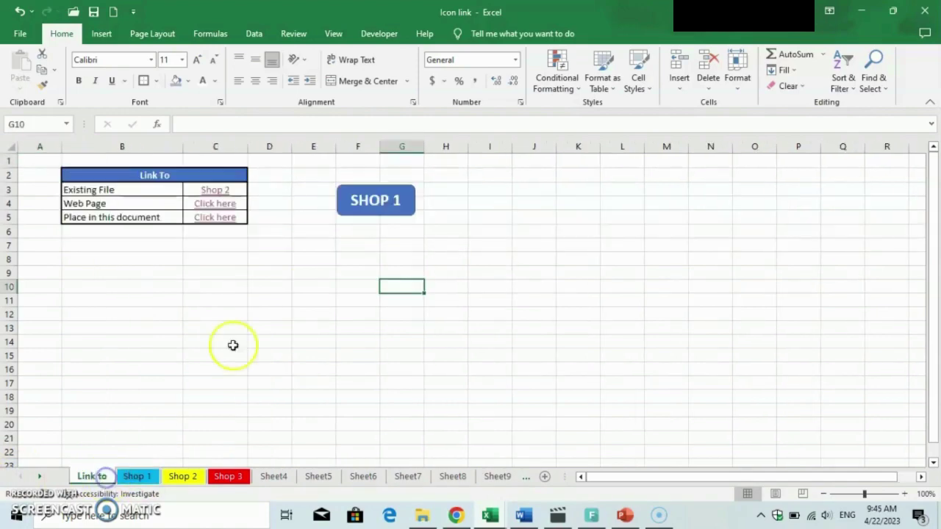
Paste a copy of the SHOP 1 button onto the Shop 1 sheet at cell H3
right_click(413, 198)
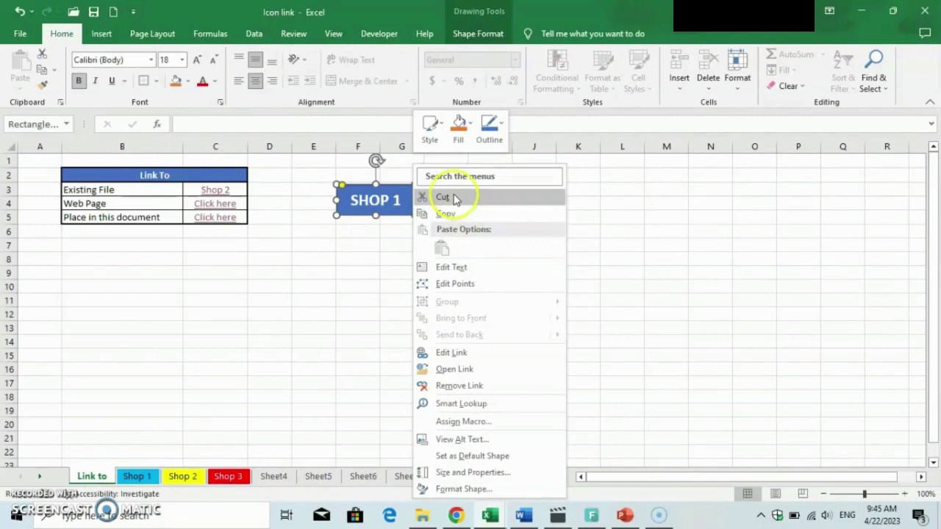
click(447, 213)
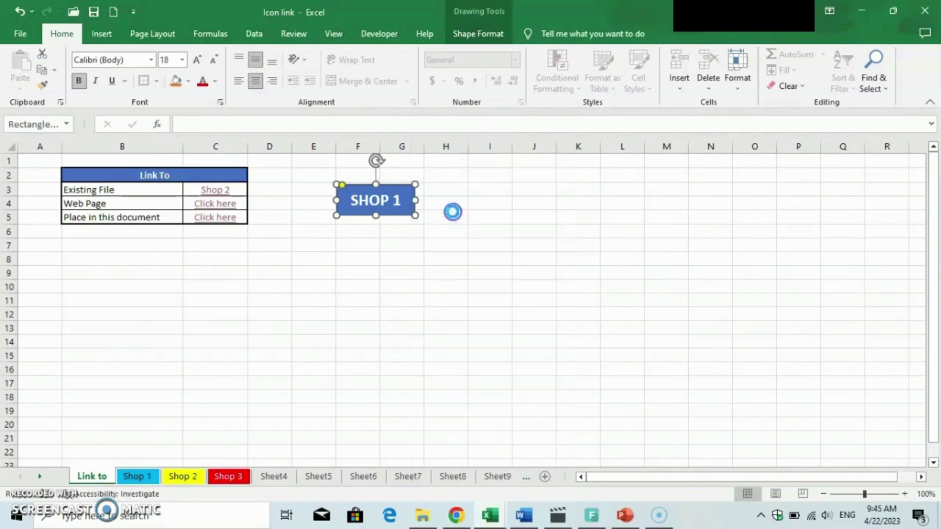
click(137, 477)
right_click(334, 257)
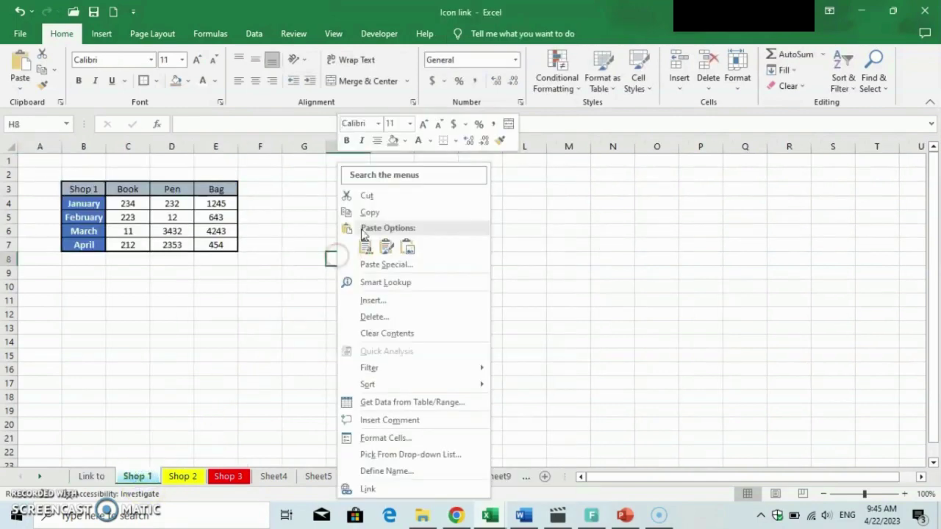
click(512, 186)
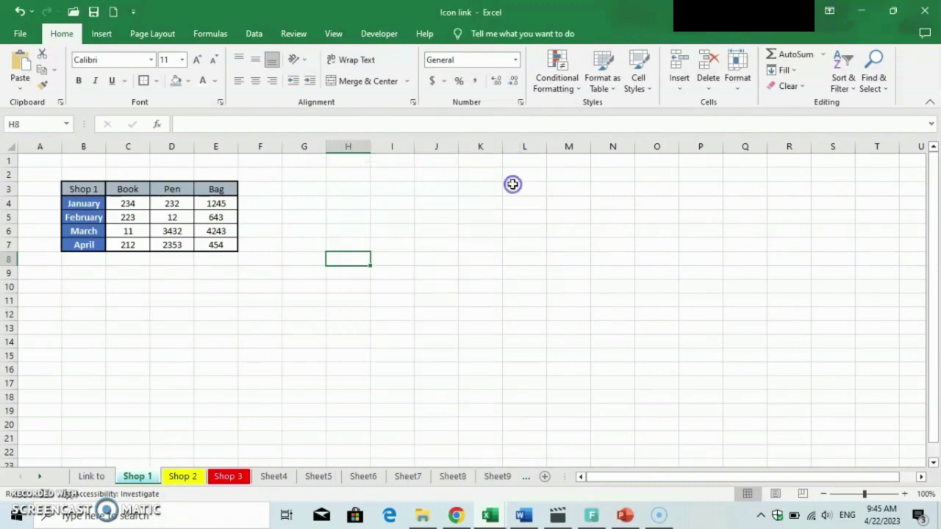
click(359, 192)
key(ctrl+v)
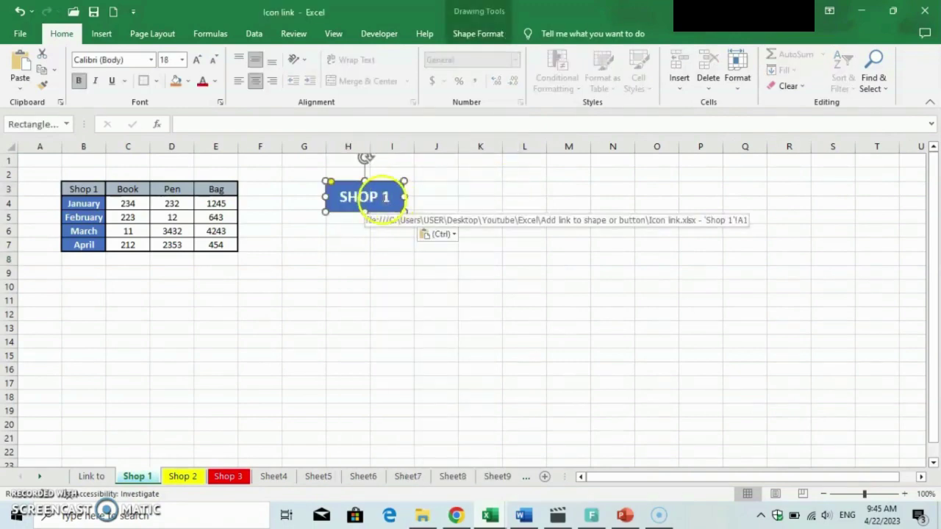
click(381, 197)
Relabel the copied button 'Main Page' and widen it to fit
drag(390, 197, 350, 199)
text(Ma)
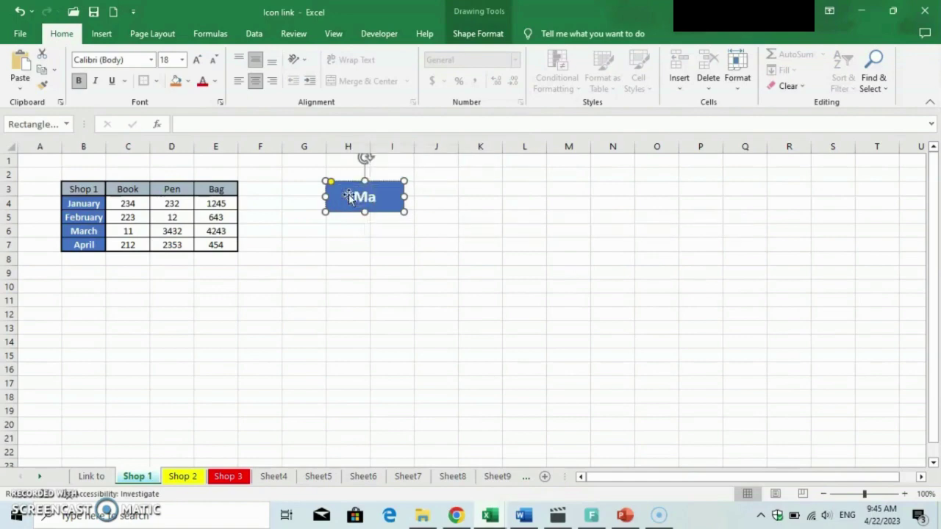
text(in Page)
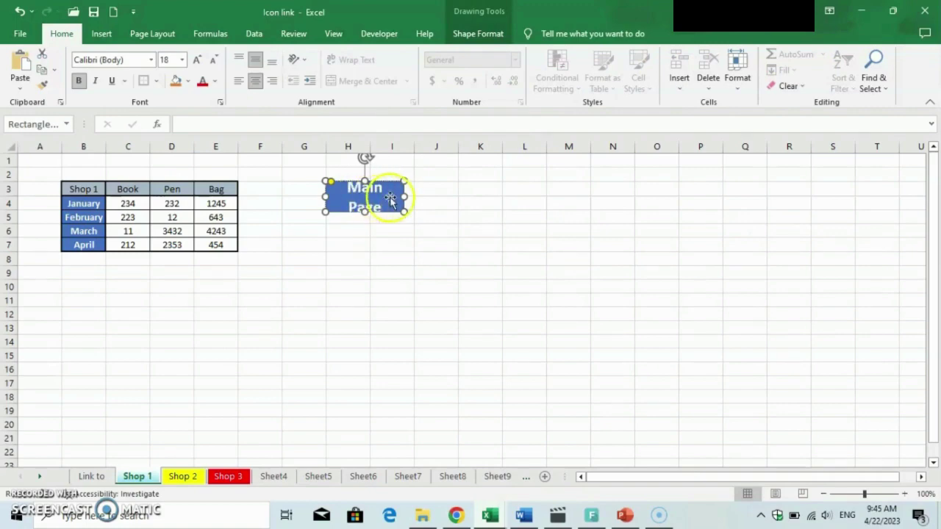
drag(405, 197, 423, 197)
Change the Main Page button's hyperlink to point to the Link to sheet
click(388, 212)
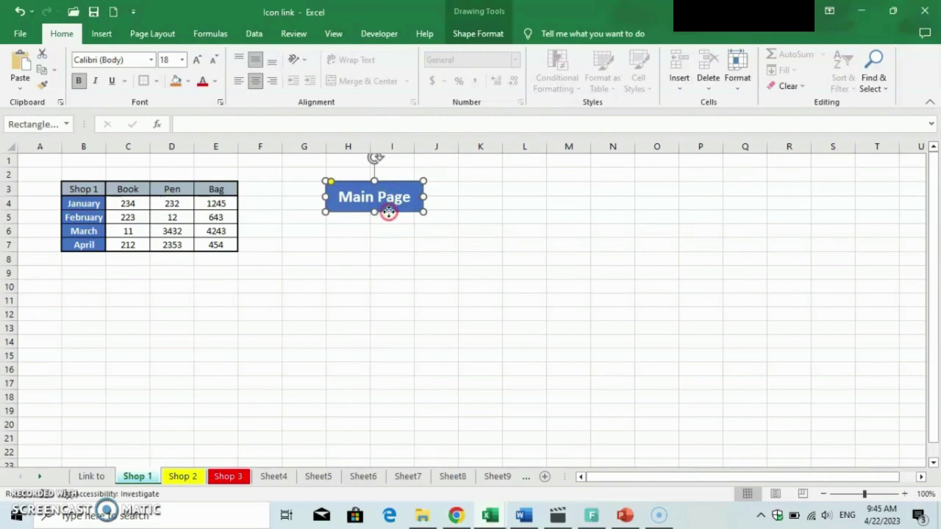
right_click(389, 212)
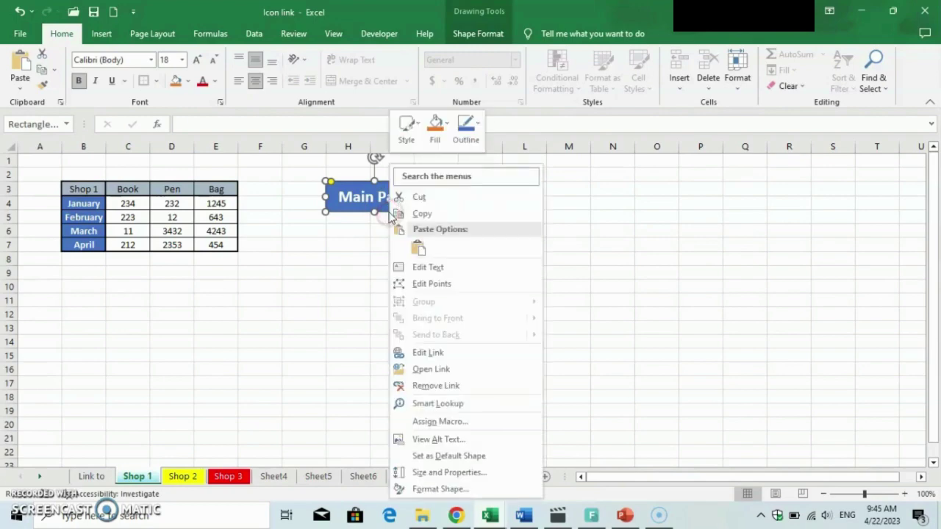
click(434, 353)
click(324, 335)
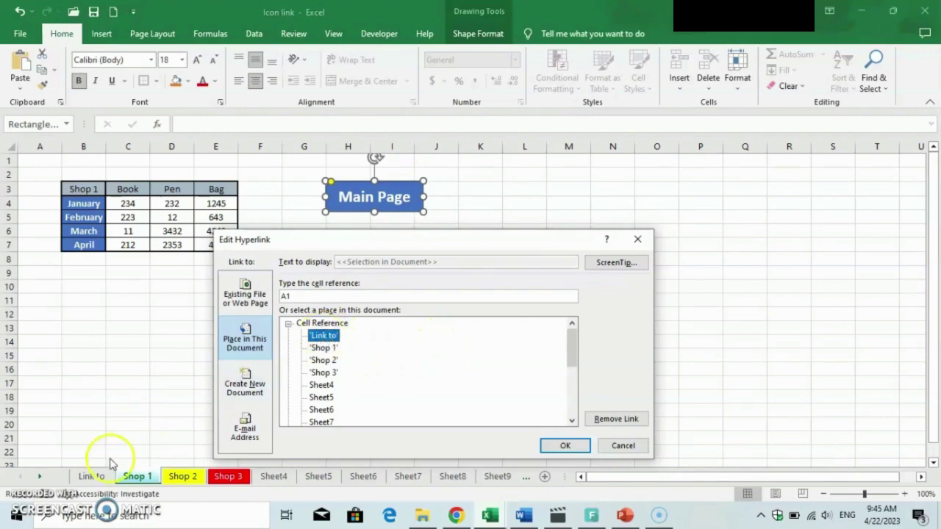
click(560, 445)
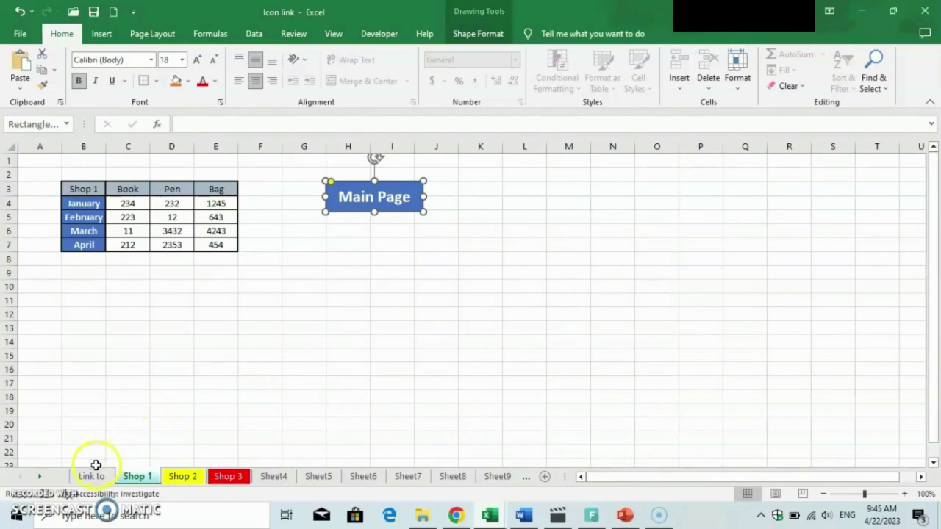
Test the SHOP 1 and Main Page links back and forth twice
click(93, 476)
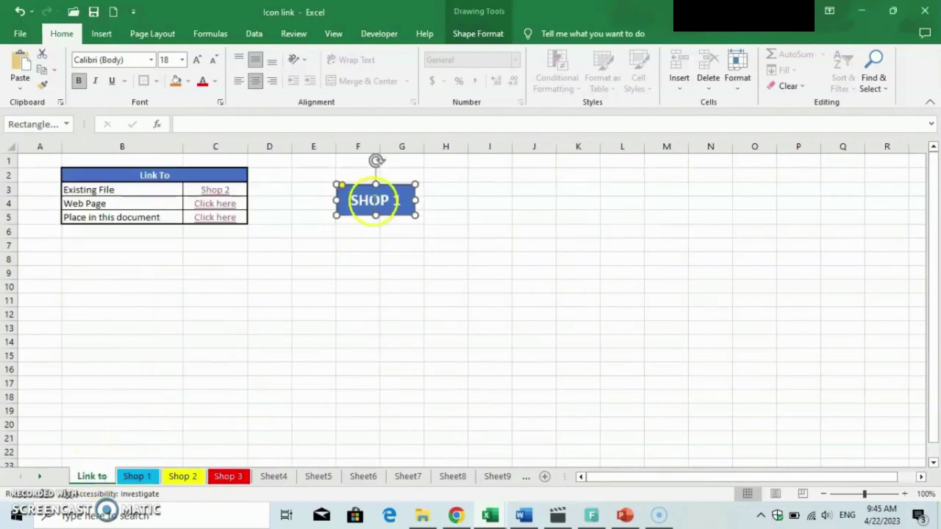
mouse_move(371, 202)
click(342, 274)
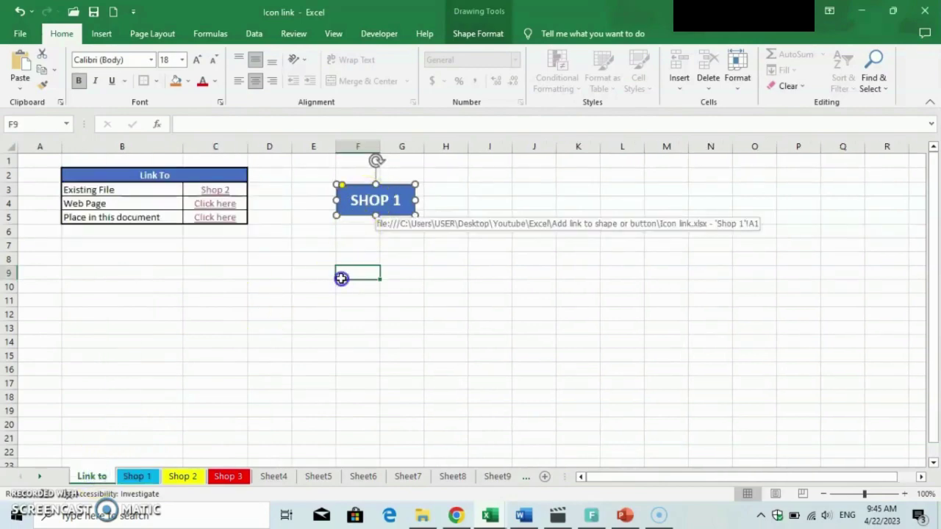
click(361, 203)
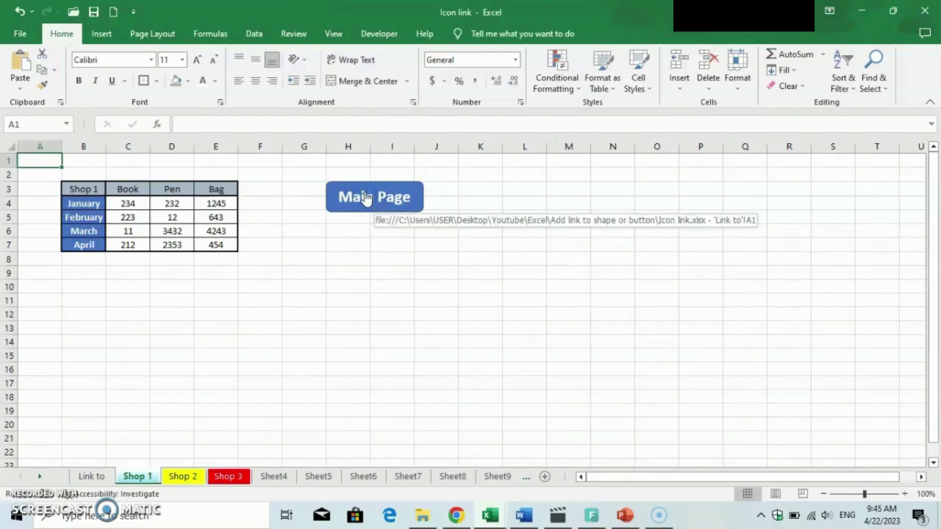
click(365, 198)
click(365, 200)
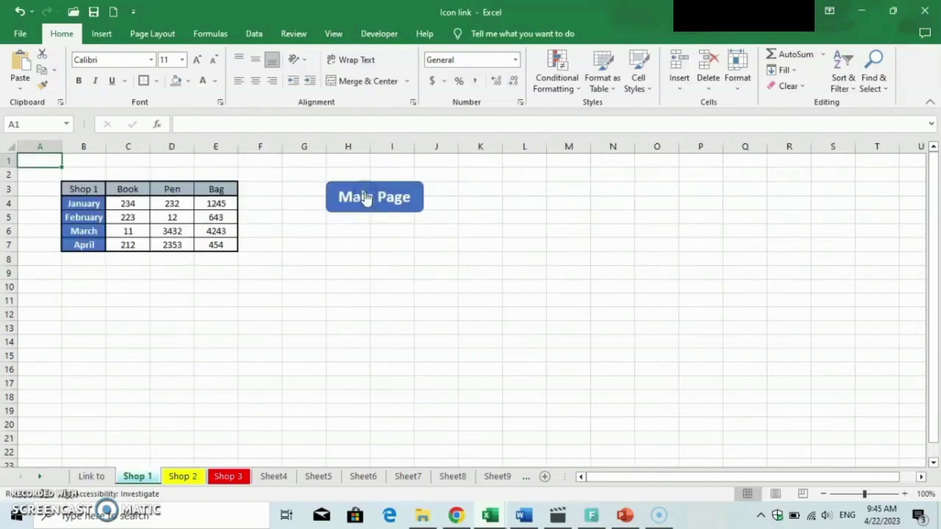
click(366, 199)
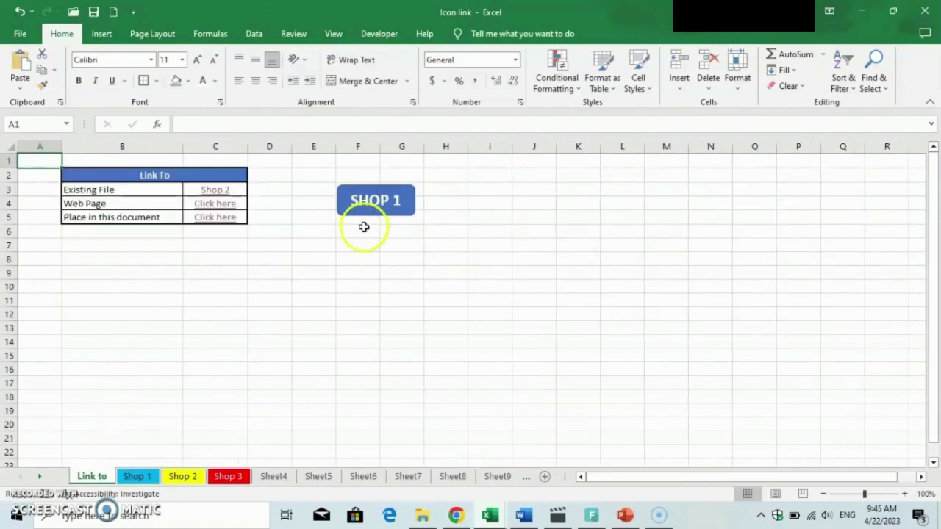
Paste a second copy of the SHOP 1 button on the Link to sheet near E10
right_click(362, 213)
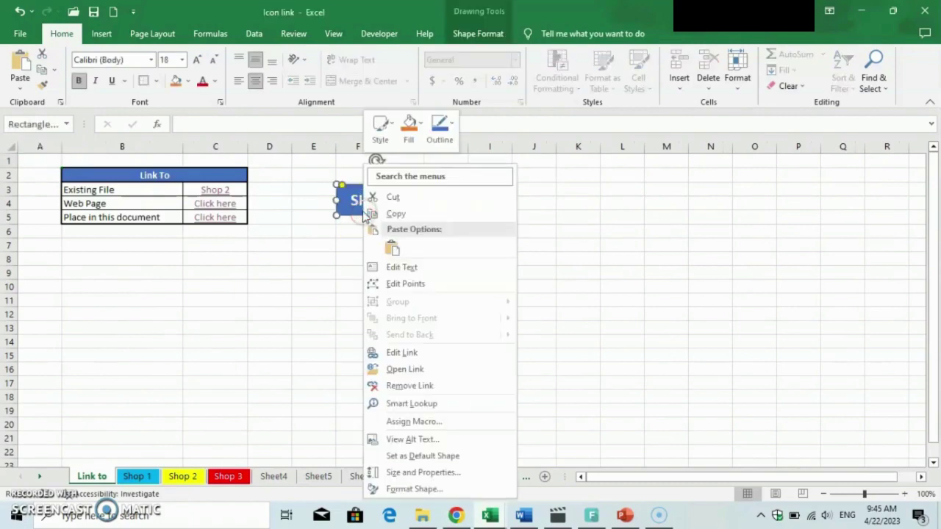
click(393, 213)
click(325, 287)
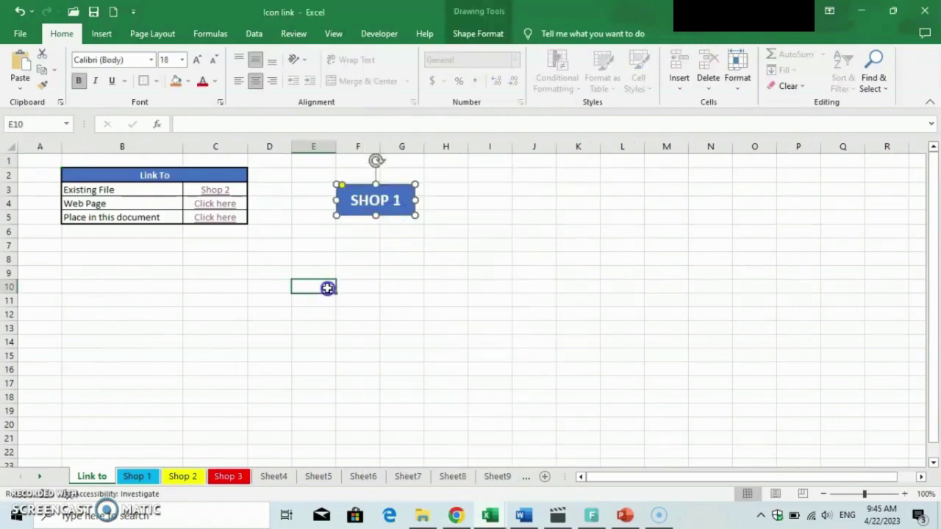
key(ctrl+v)
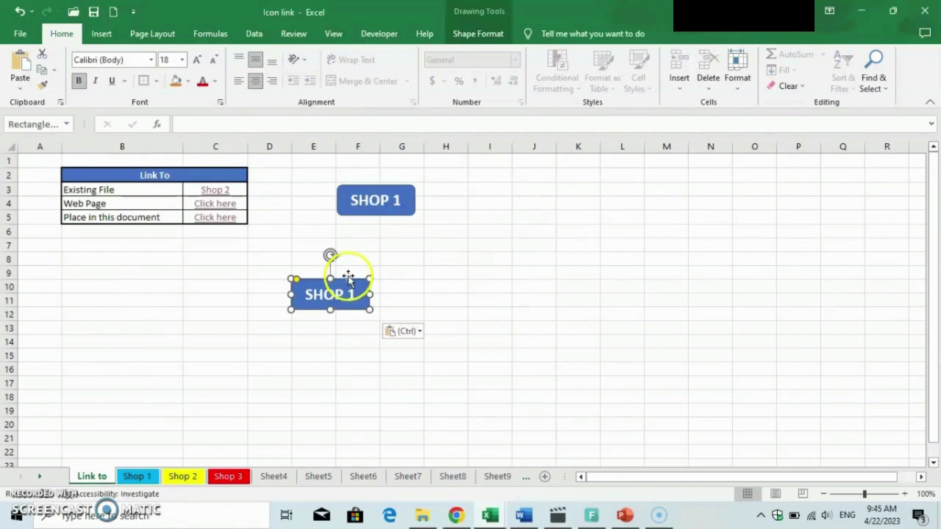
Move the copy under SHOP 1 as SHOP 2 and link it to the Shop 2 sheet's A1
drag(348, 275, 397, 232)
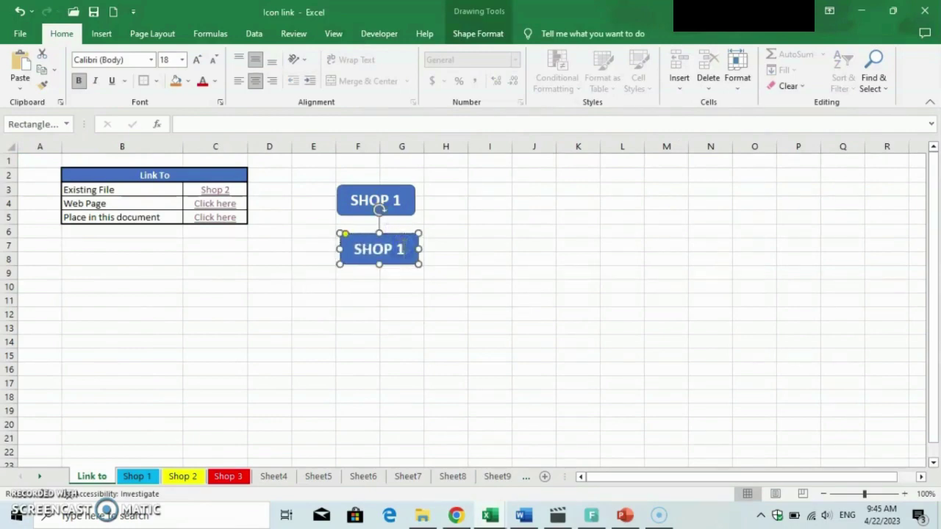
right_click(405, 270)
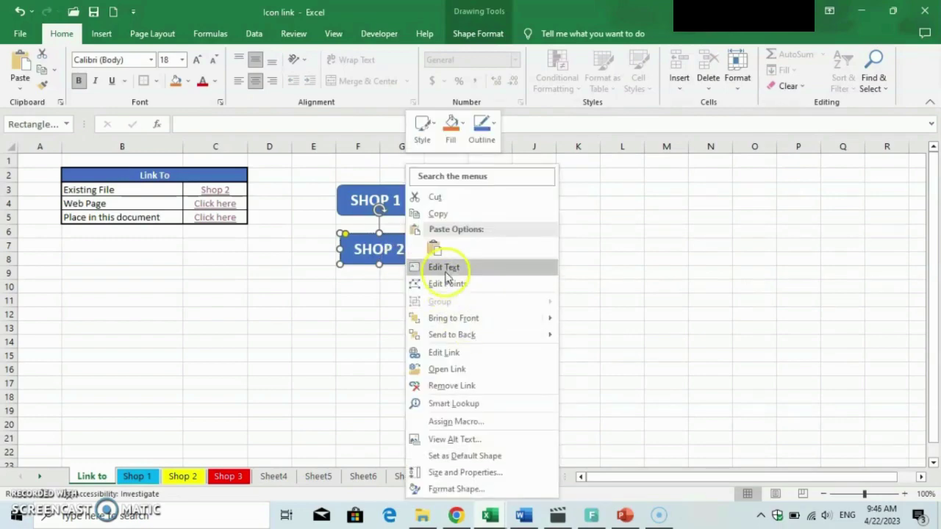
click(451, 353)
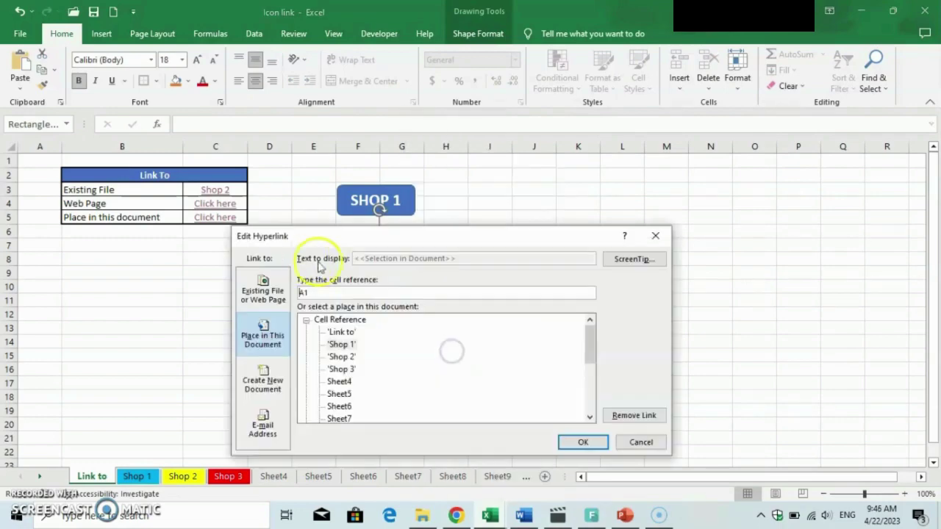
click(340, 358)
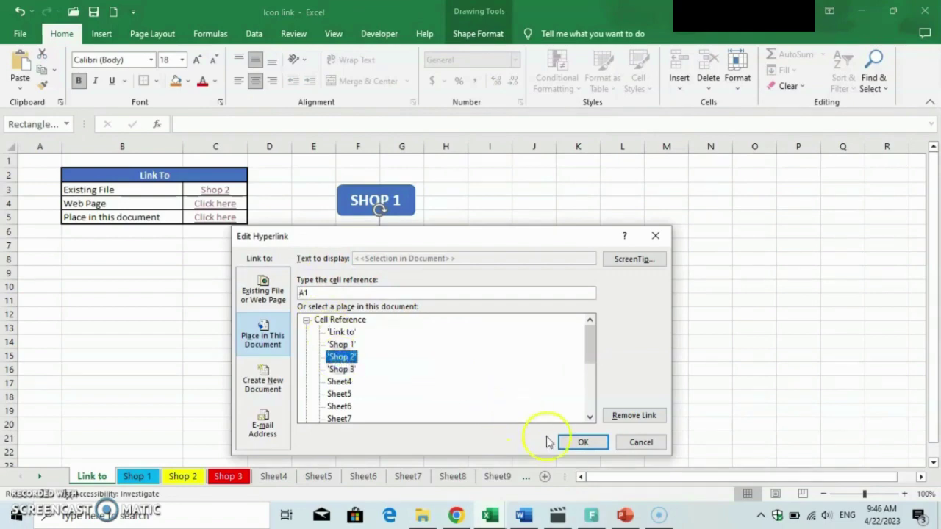
click(583, 441)
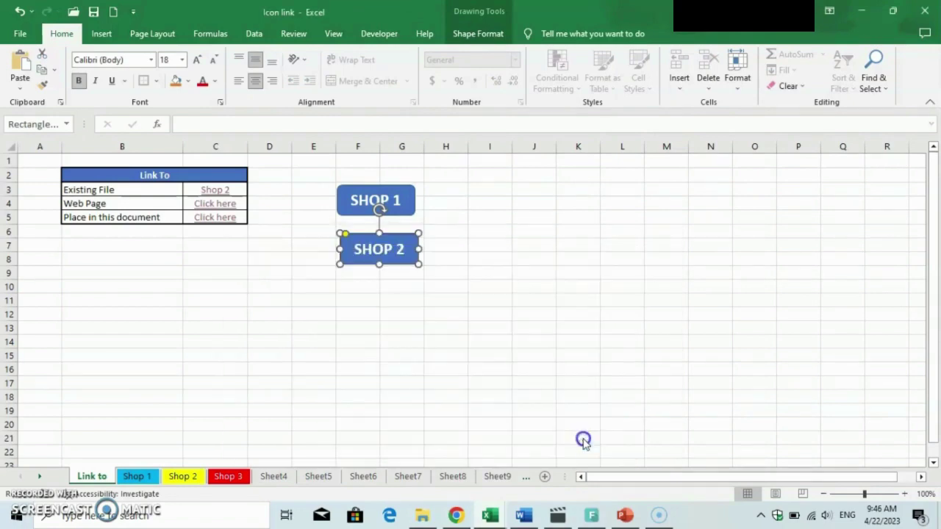
click(378, 370)
Copy the Main Page button from Shop 1 onto the Shop 2 sheet beside its table
click(385, 255)
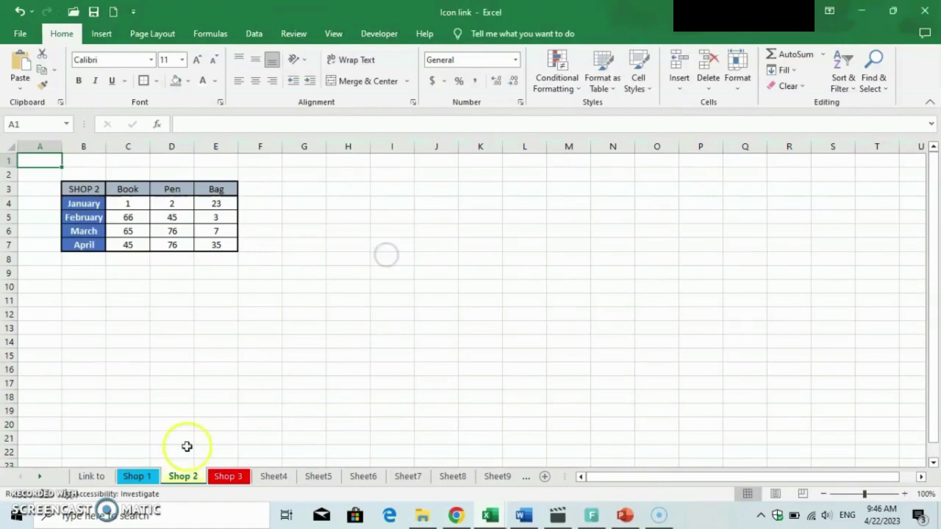
click(142, 477)
click(346, 197)
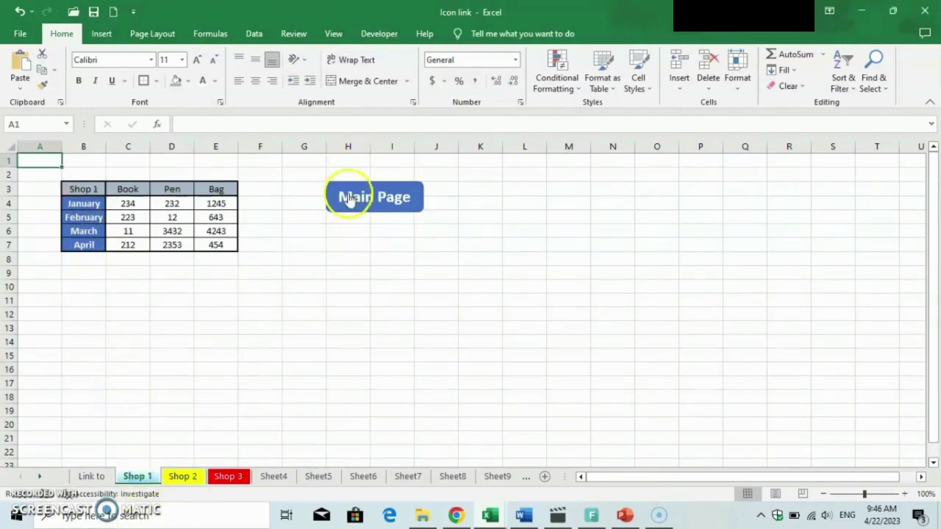
right_click(405, 205)
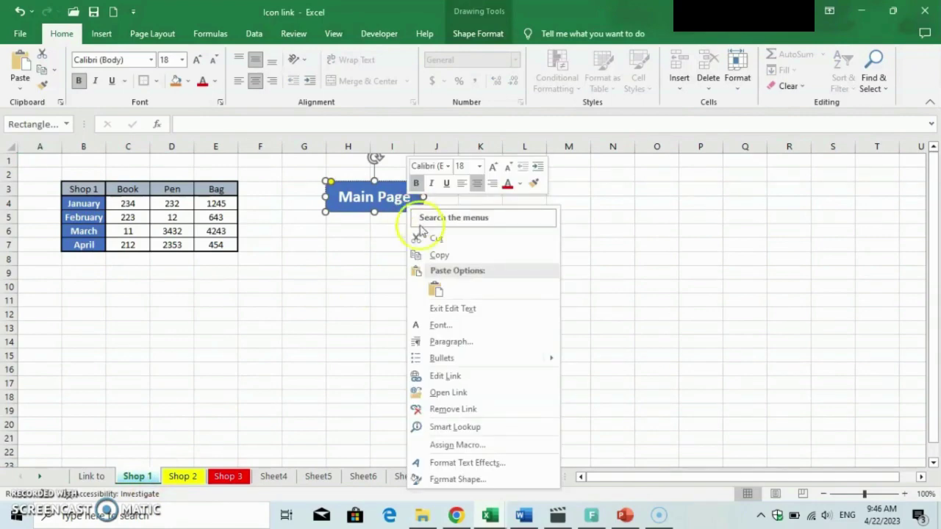
click(437, 255)
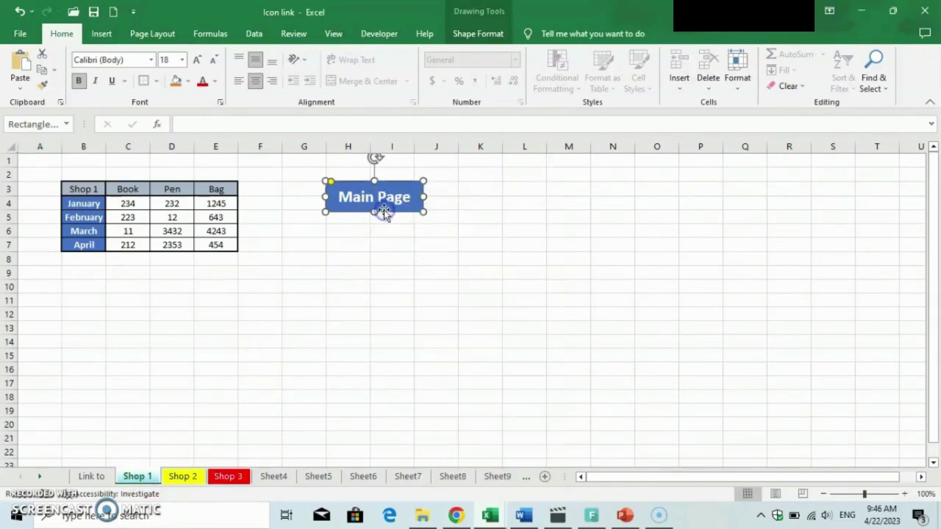
right_click(383, 210)
click(411, 217)
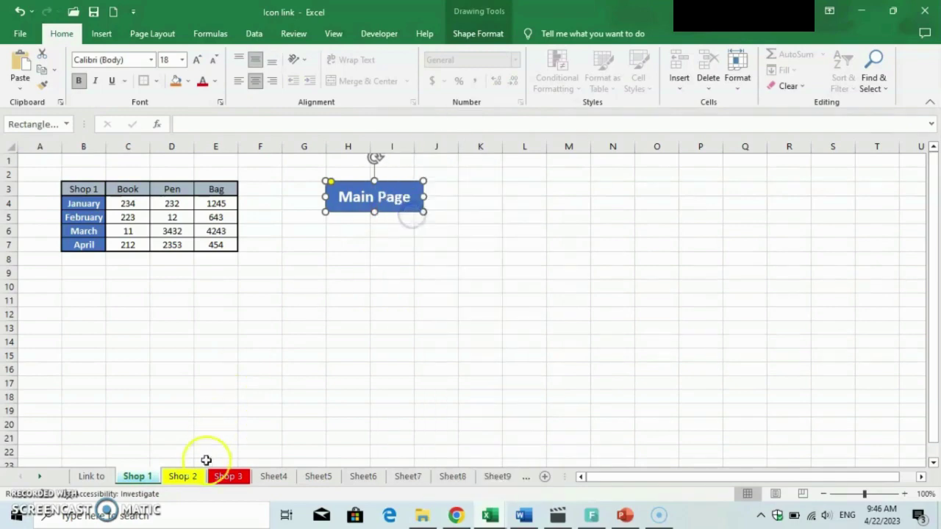
click(187, 475)
click(391, 238)
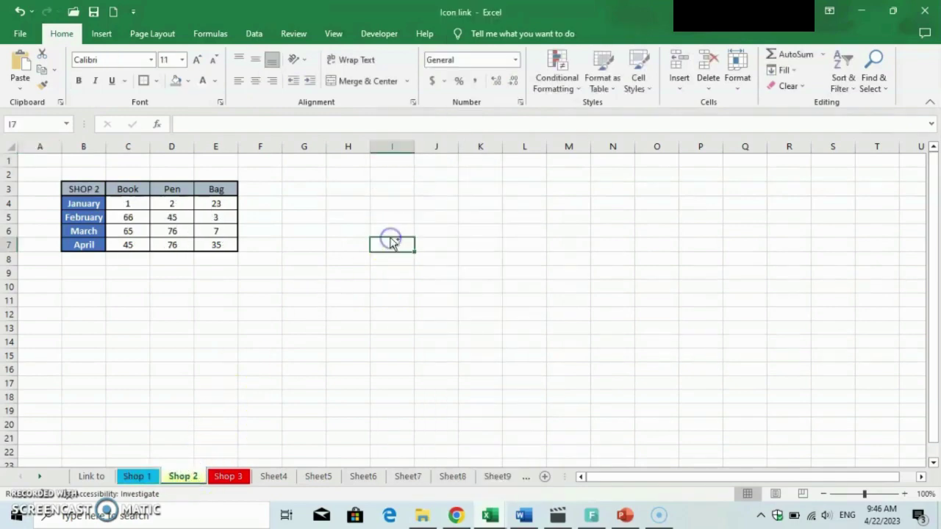
key(ctrl+v)
drag(390, 240, 312, 184)
click(331, 260)
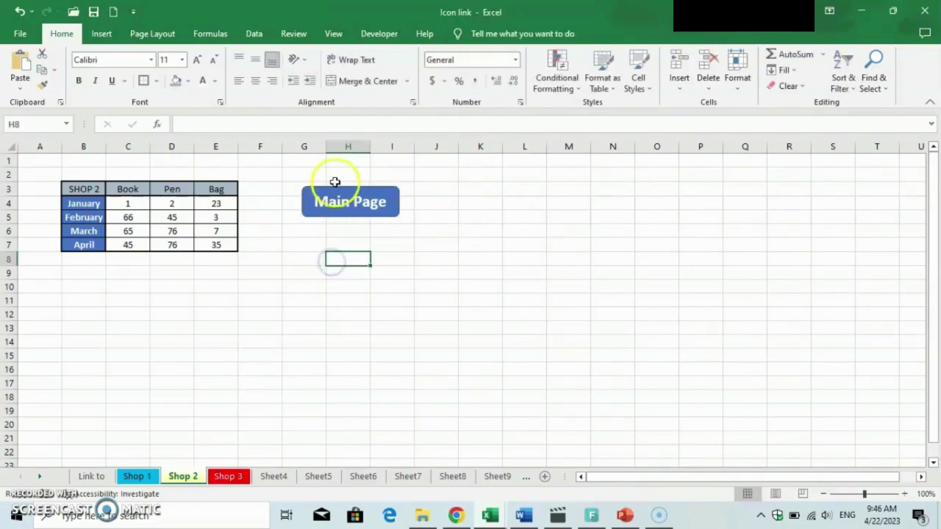
Test the Main Page, SHOP 1 and SHOP 2 links between the sheets
click(336, 206)
click(353, 204)
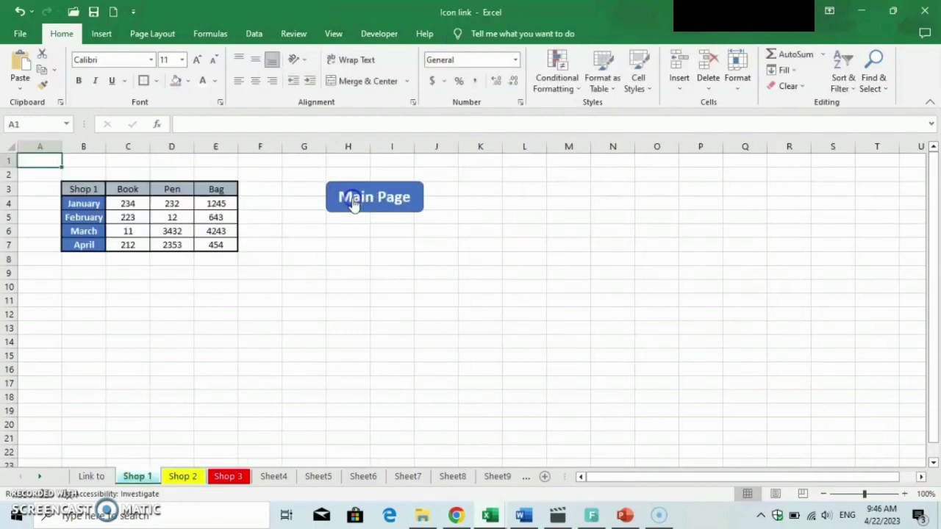
click(352, 202)
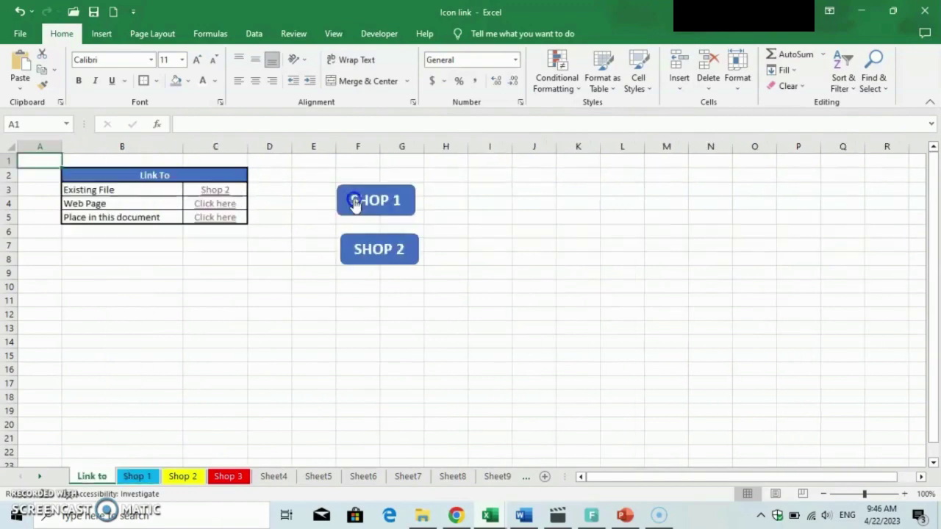
click(353, 254)
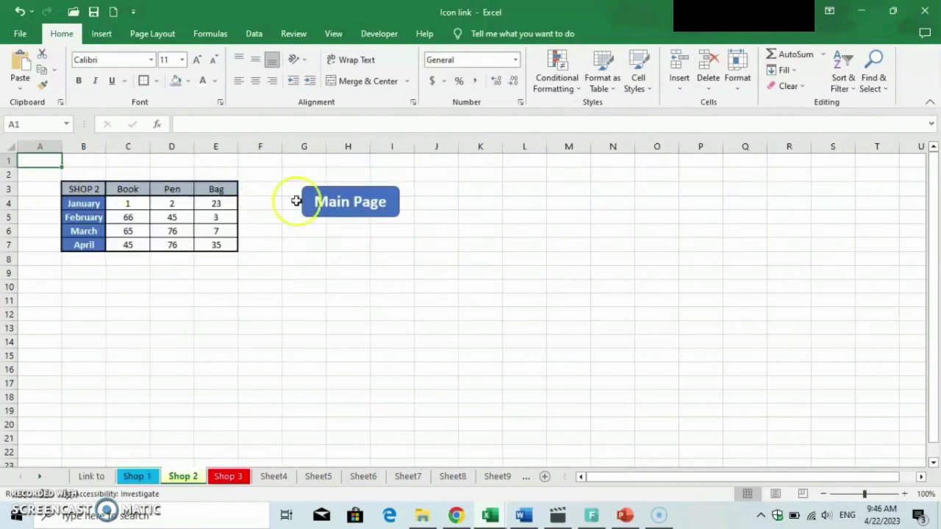
click(342, 208)
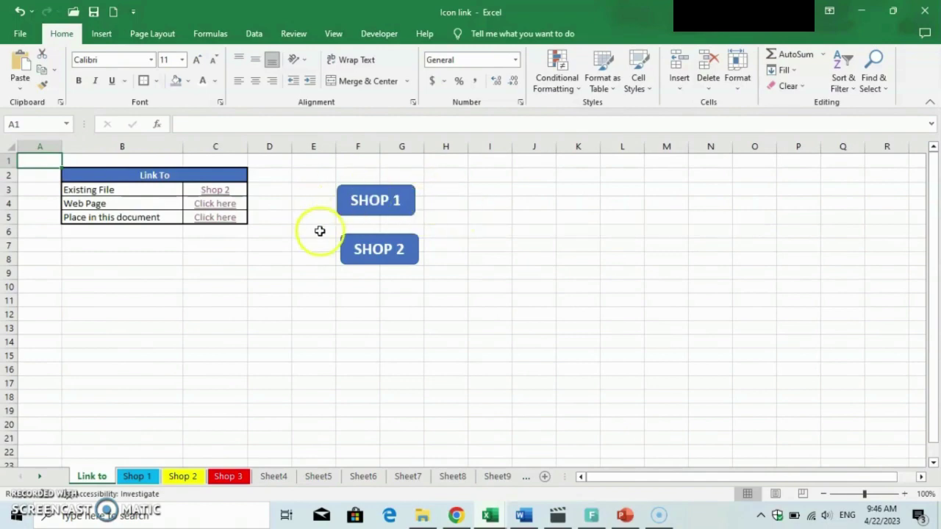
click(229, 477)
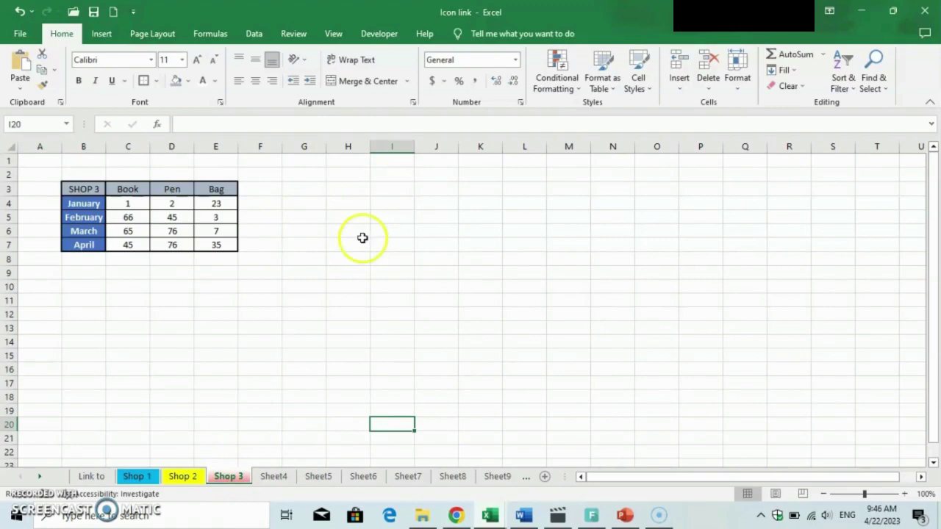
Insert a black house icon from an online 'home icon' search beside the Shop 3 table
click(101, 34)
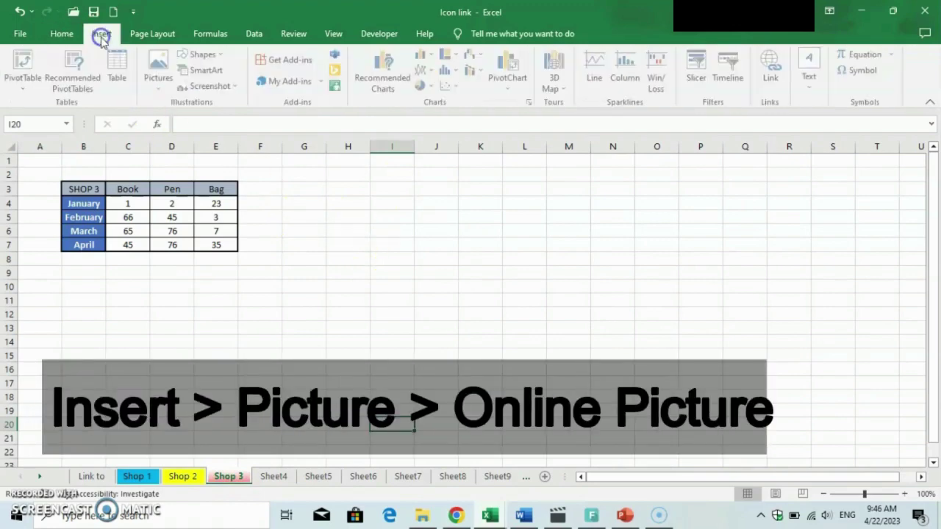
click(167, 89)
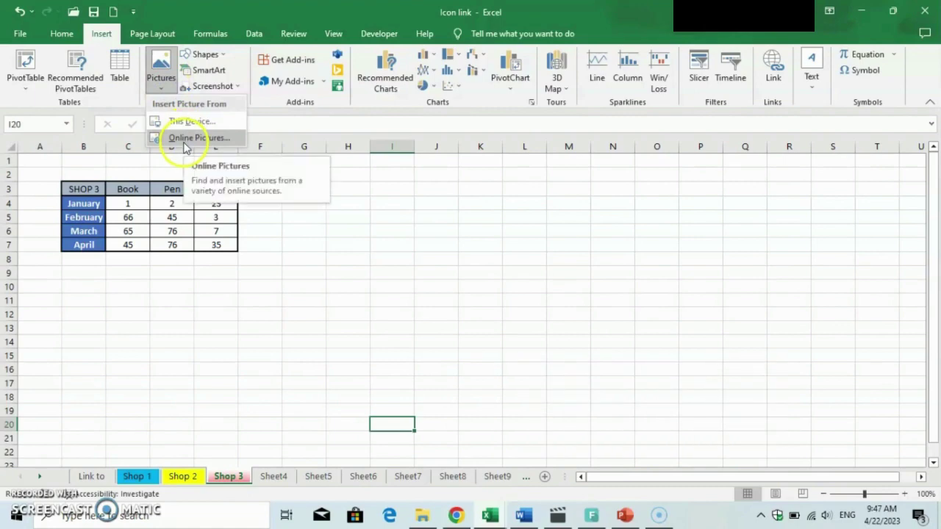
click(185, 140)
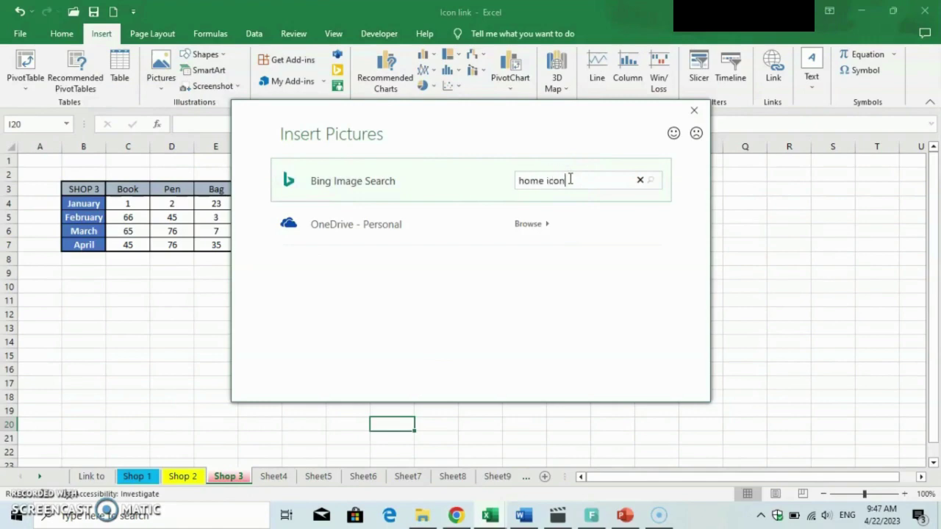
key(Return)
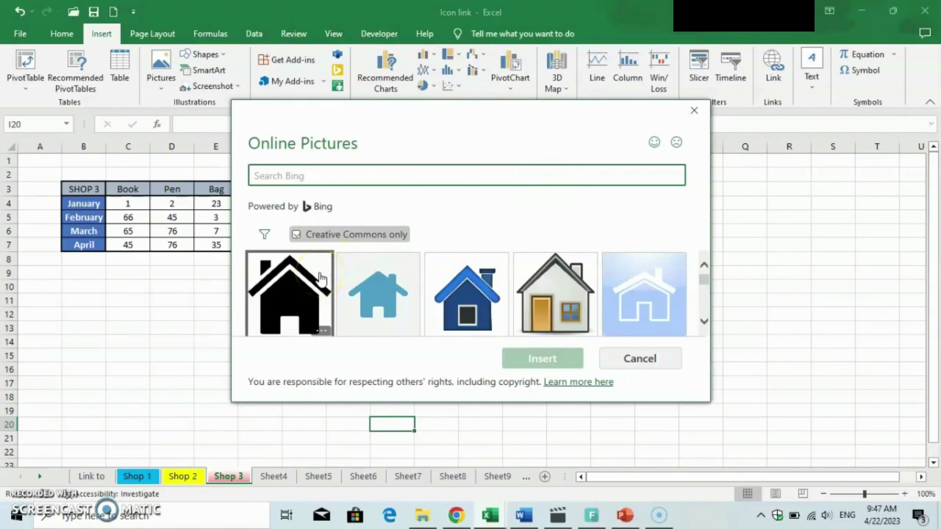
click(320, 277)
click(518, 367)
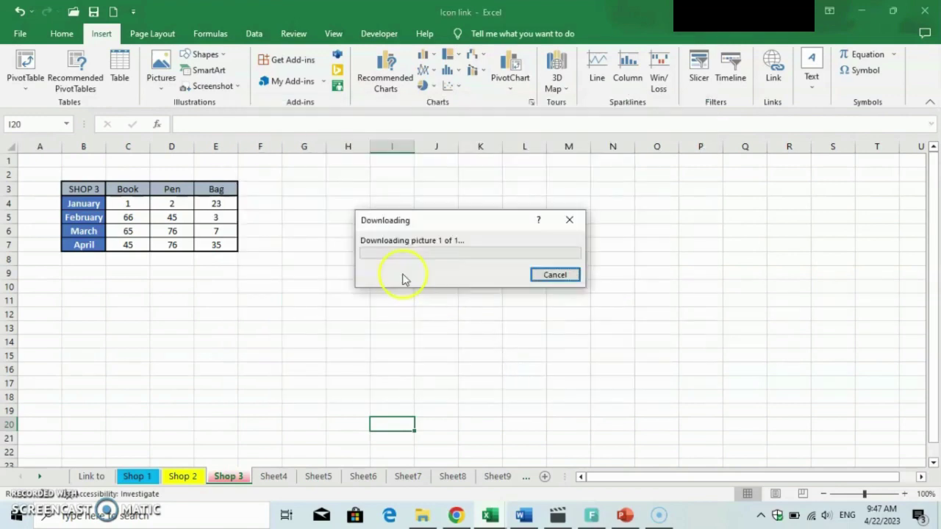
drag(389, 427, 335, 179)
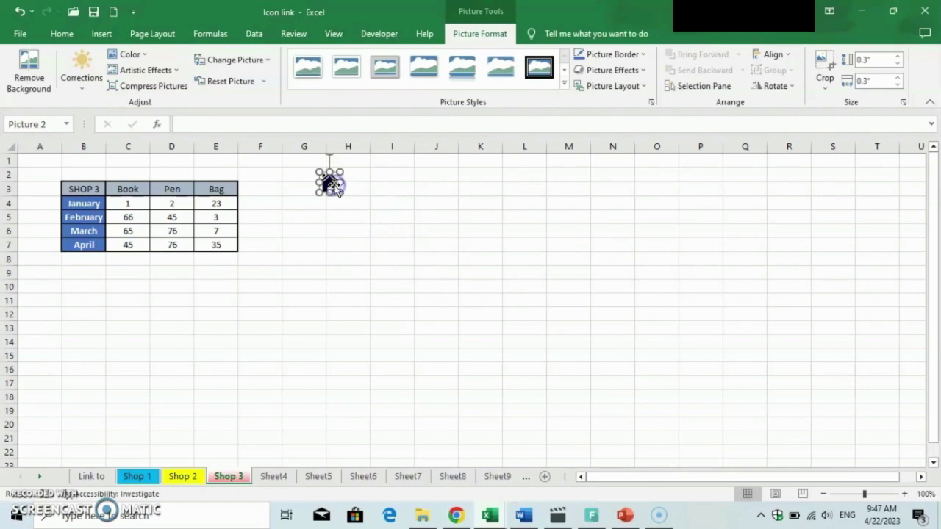
Hyperlink Shop 3's house icon to the 'Link to' sheet, then follow it to confirm
right_click(336, 188)
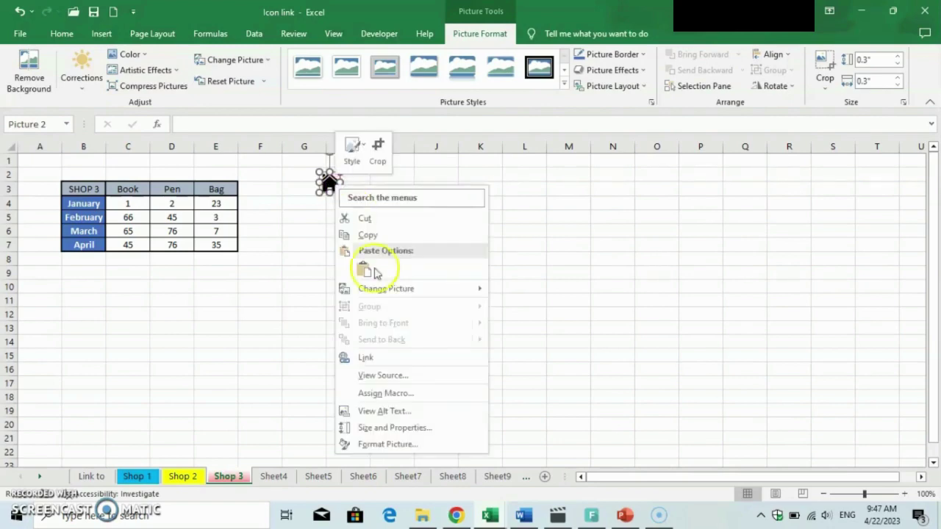
click(361, 360)
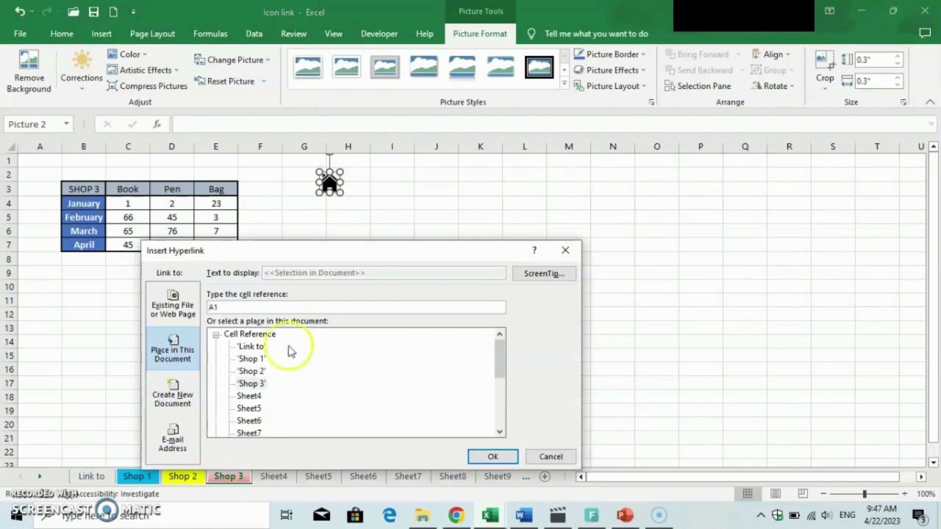
click(279, 348)
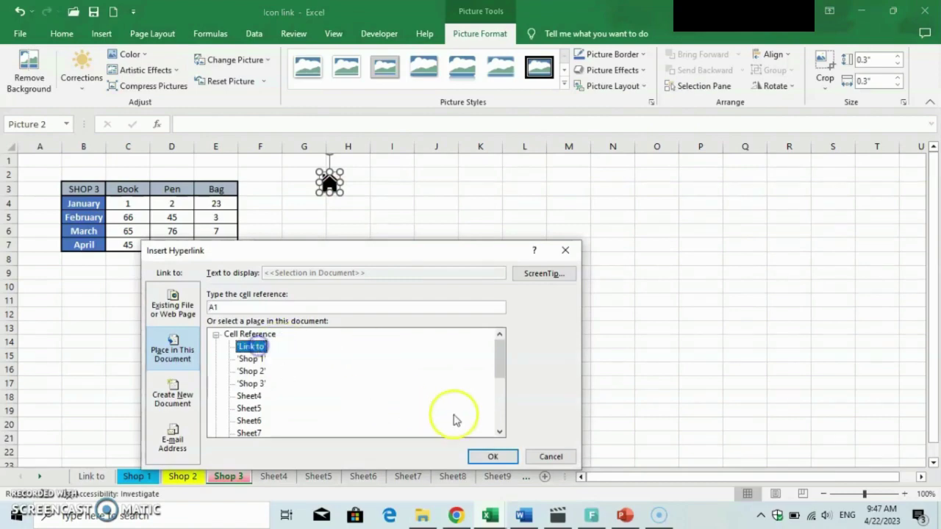
click(498, 456)
click(428, 312)
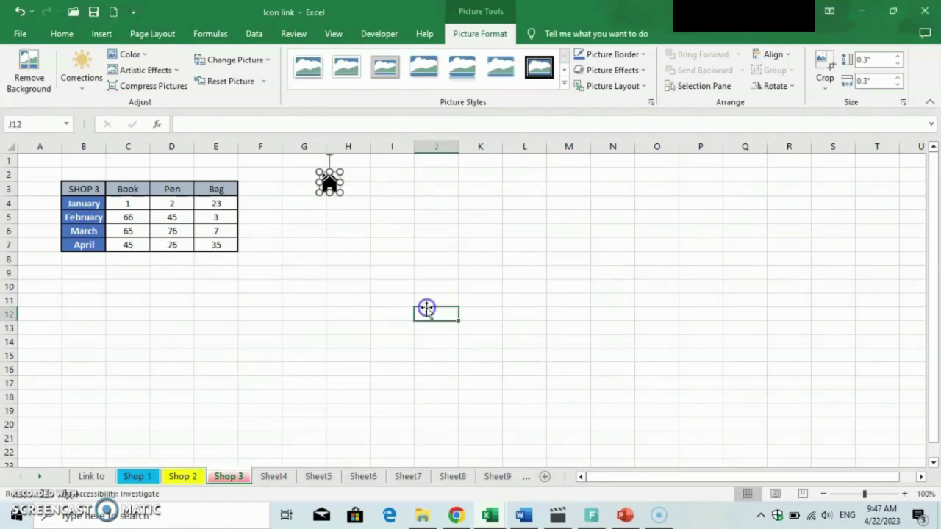
click(329, 184)
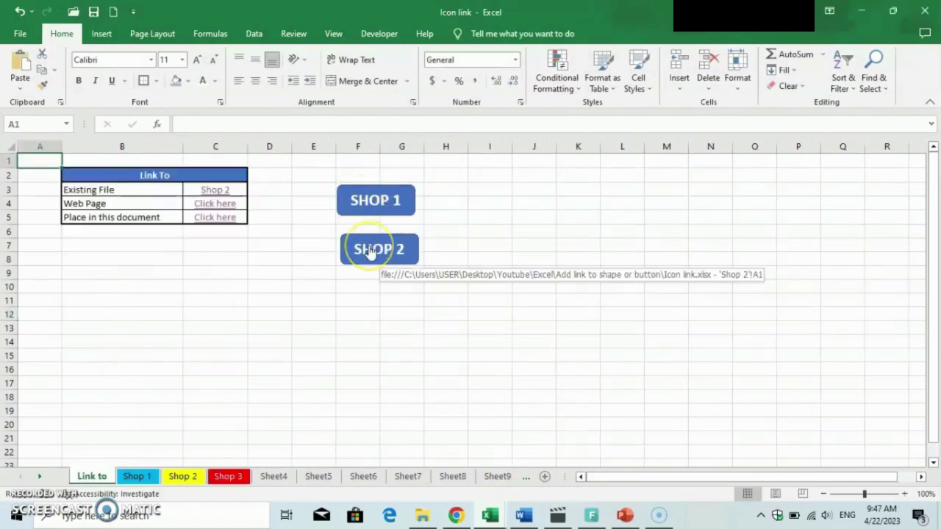
Return to the Link to sheet and paste a copy of the SHOP 2 button just below it
click(246, 475)
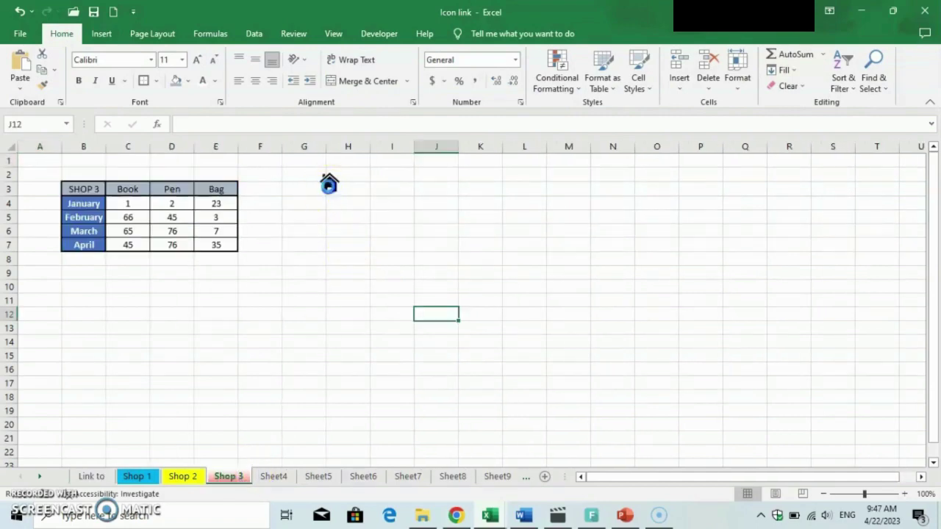
click(328, 183)
right_click(357, 248)
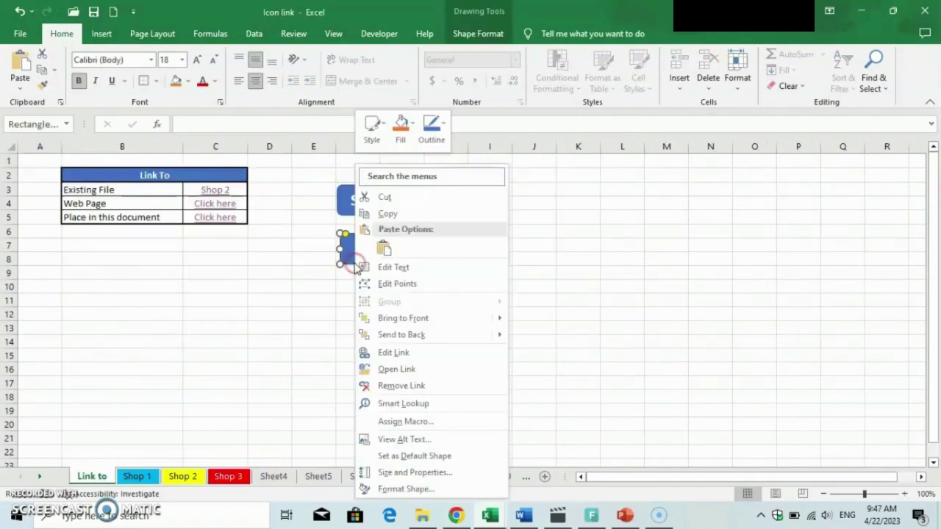
click(389, 213)
click(373, 329)
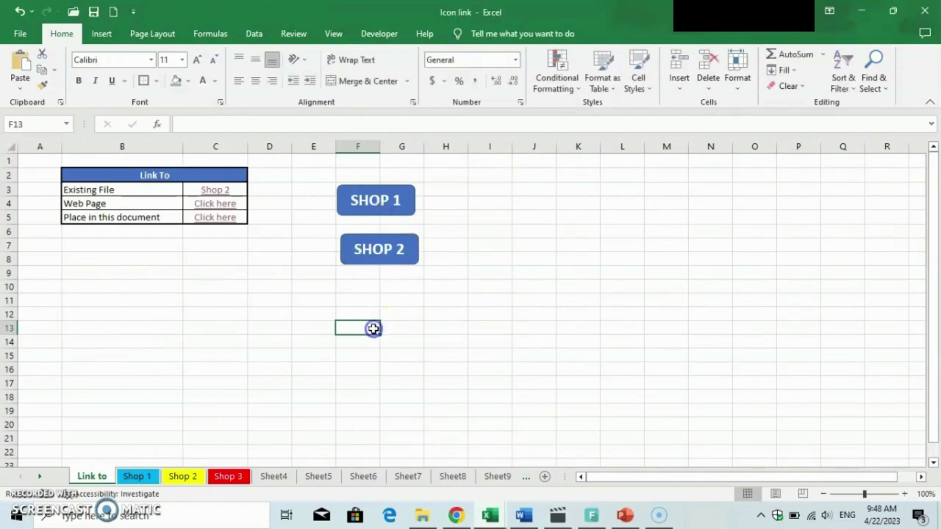
key(ctrl+v)
drag(364, 323, 368, 284)
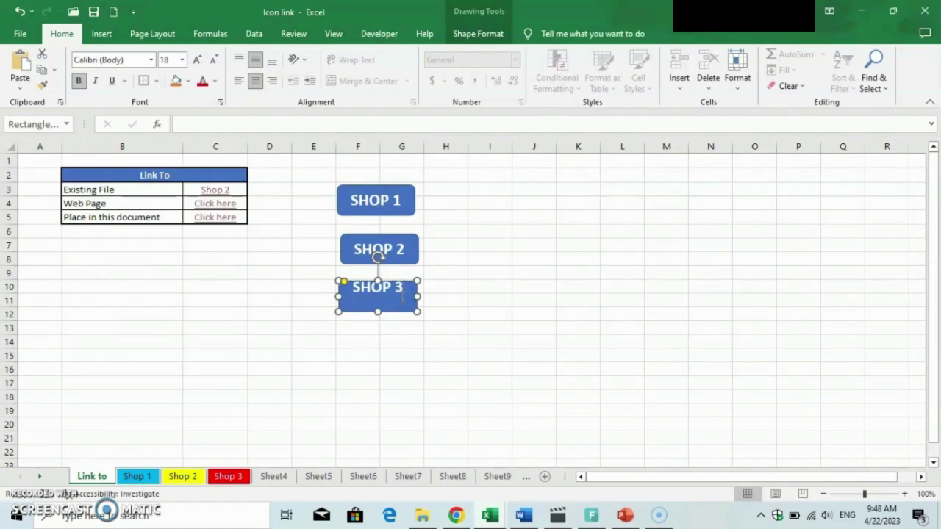
click(418, 327)
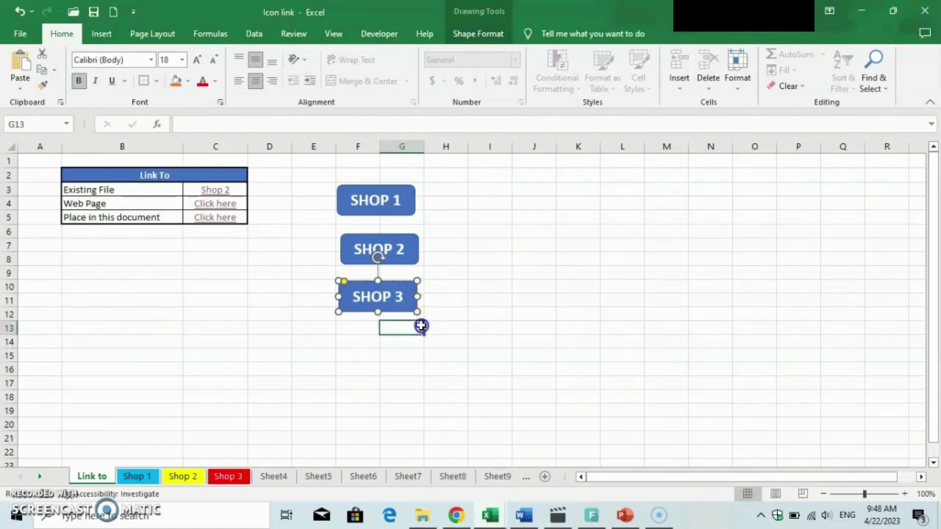
Relink the copied button to the Shop 3 sheet and test it
right_click(404, 308)
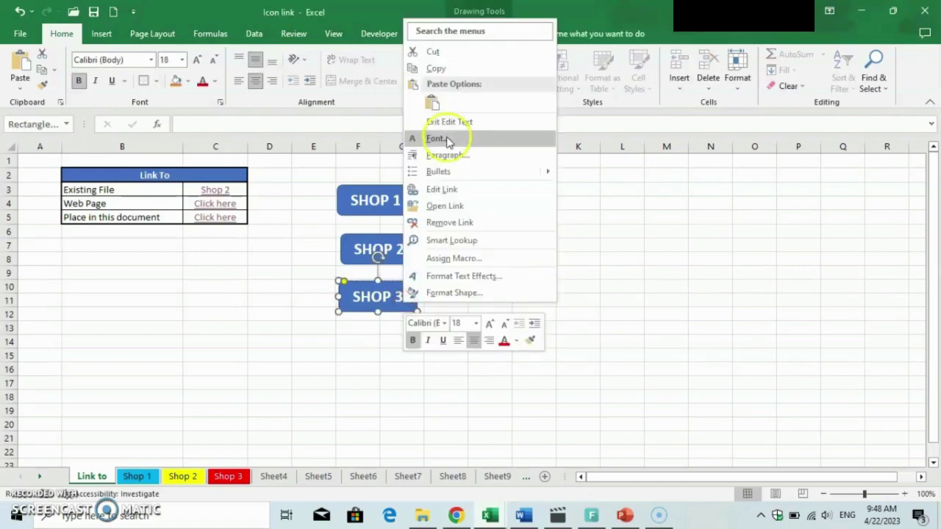
click(428, 190)
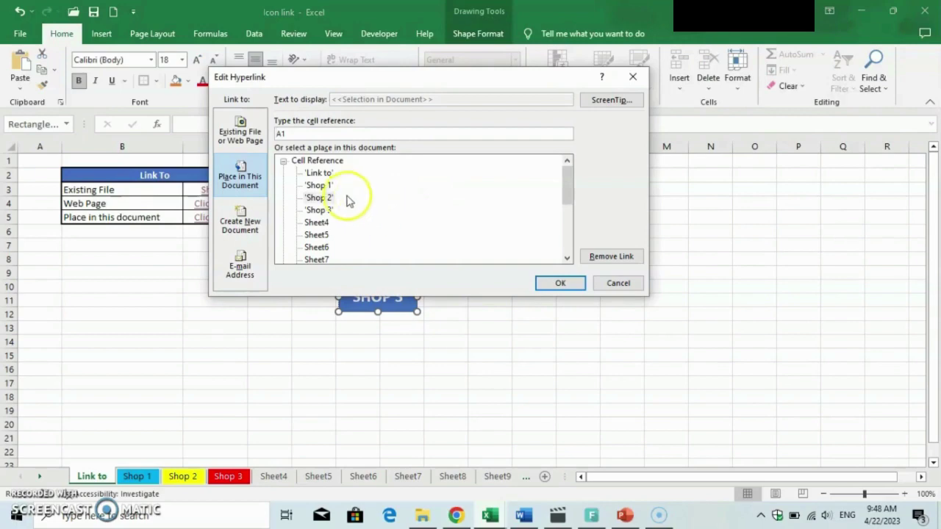
click(329, 210)
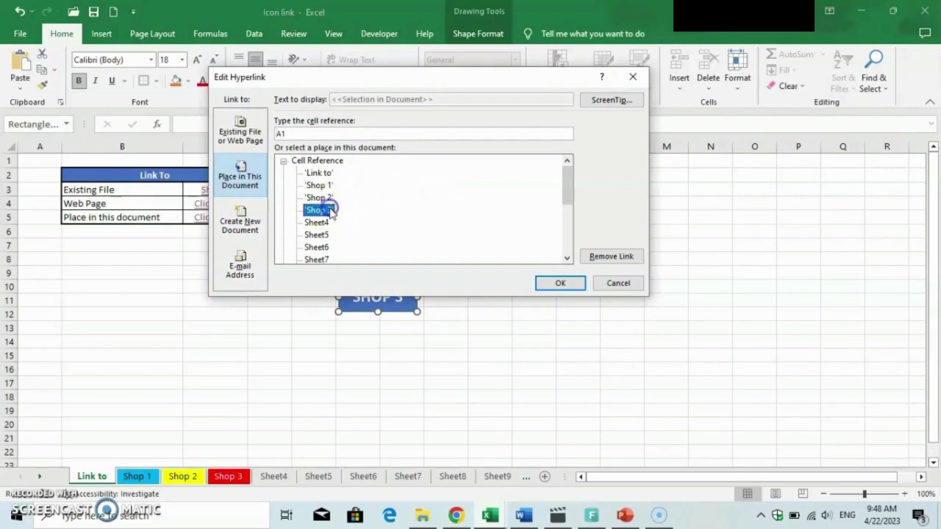
click(552, 282)
click(519, 310)
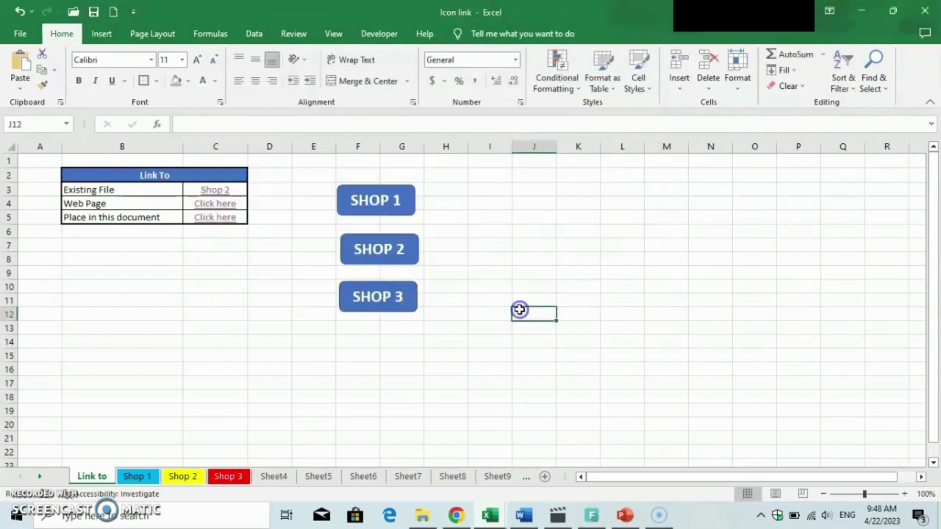
click(414, 296)
click(328, 183)
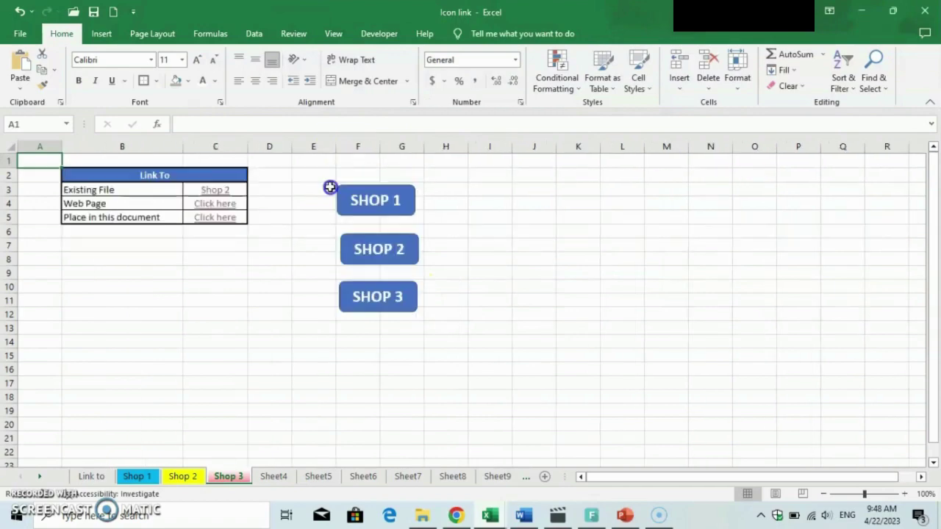
click(358, 294)
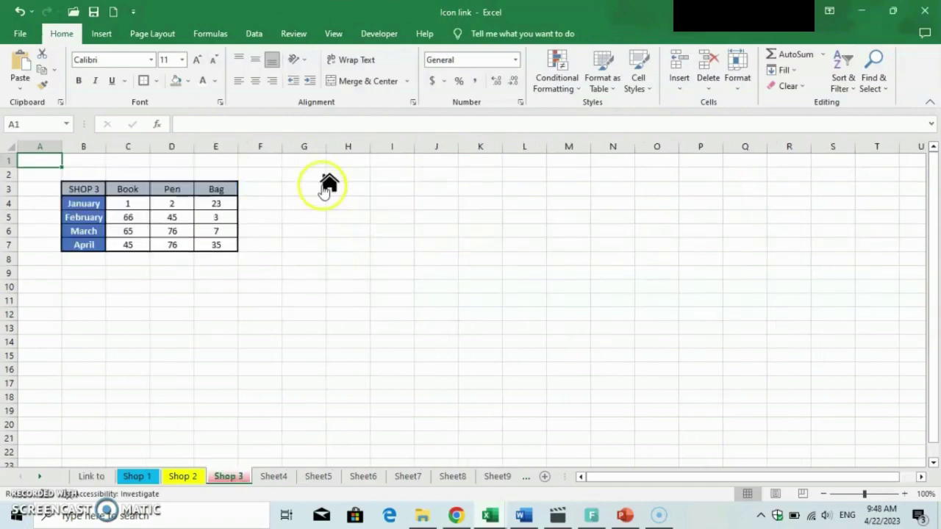
click(327, 183)
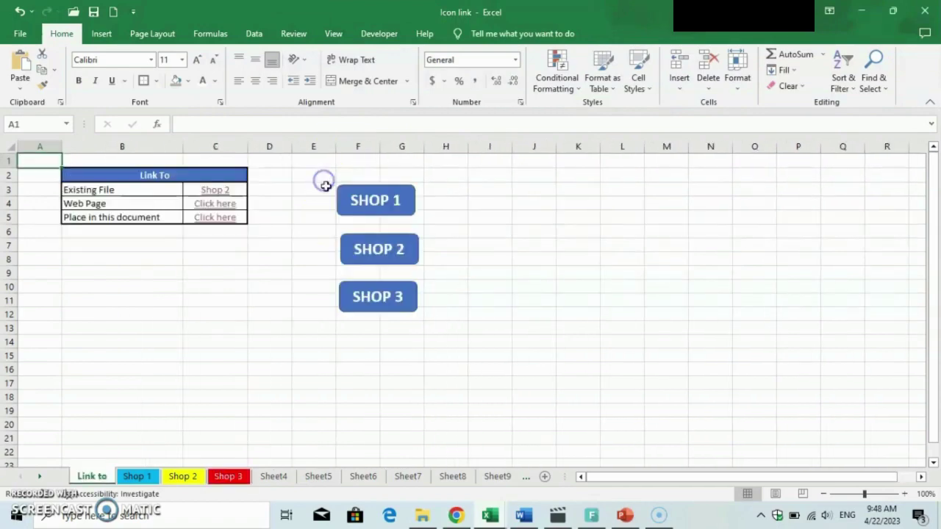
right_click(416, 312)
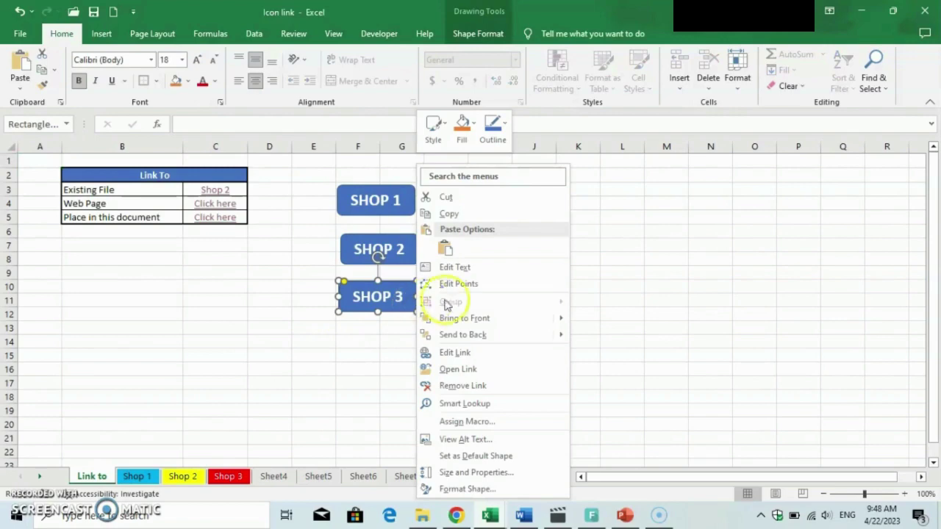